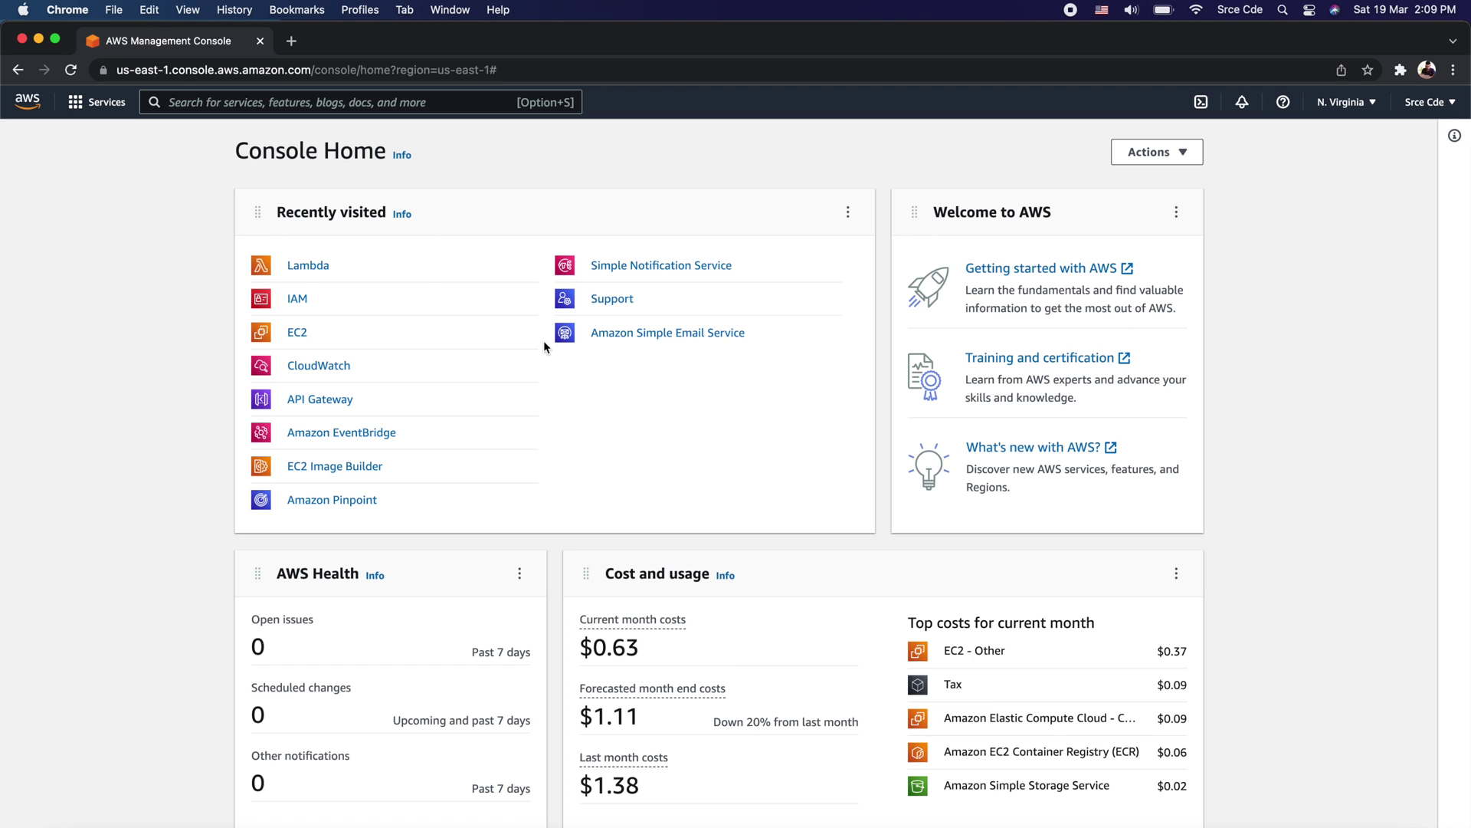
- Start a new Lambda function from scratch, named share-event-demo, with the Python 3.9 runtime
{"action": "left_click", "coordinate": [308, 274]}
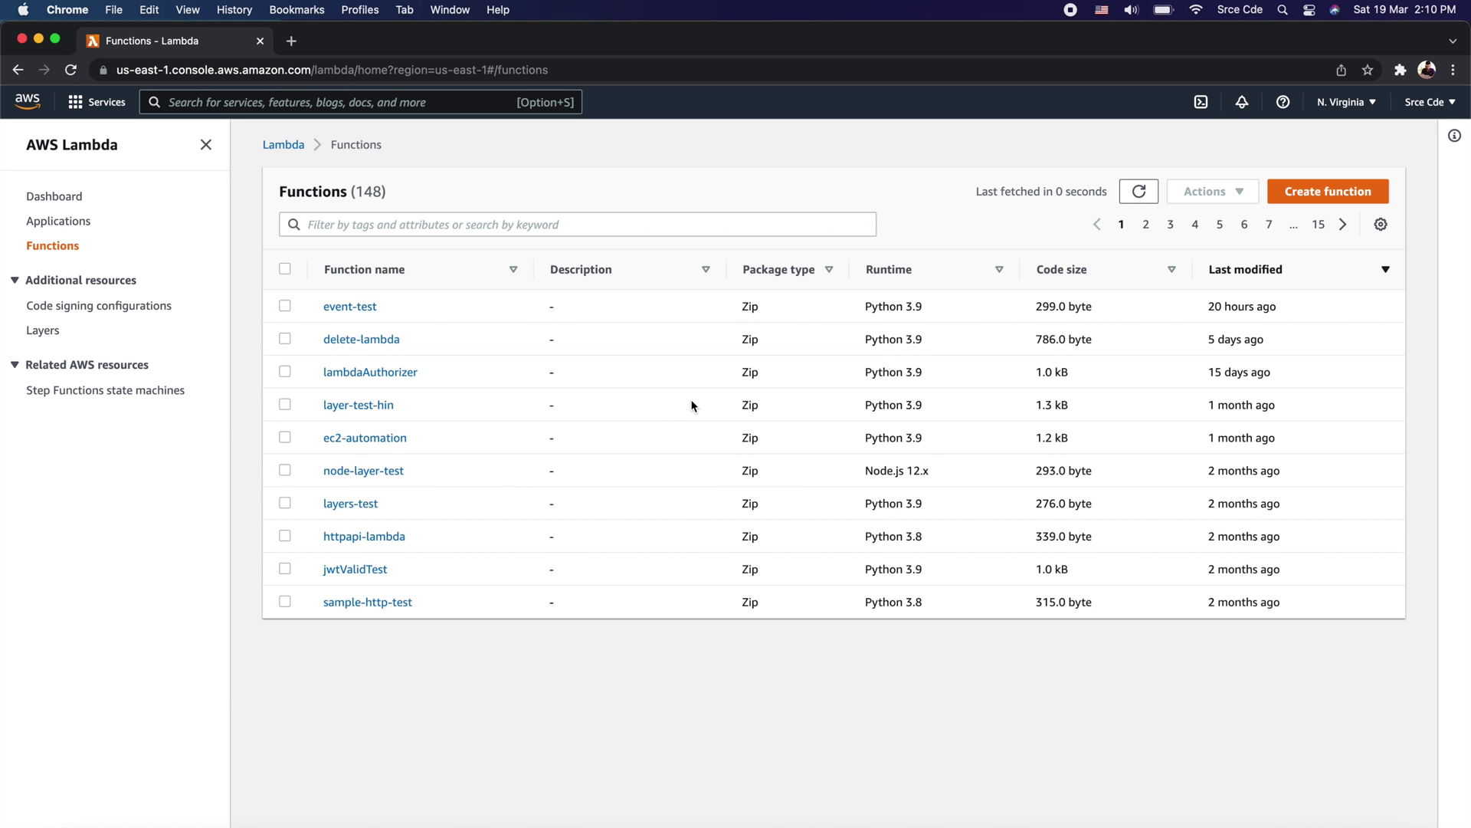
{"action": "left_click", "coordinate": [1326, 192]}
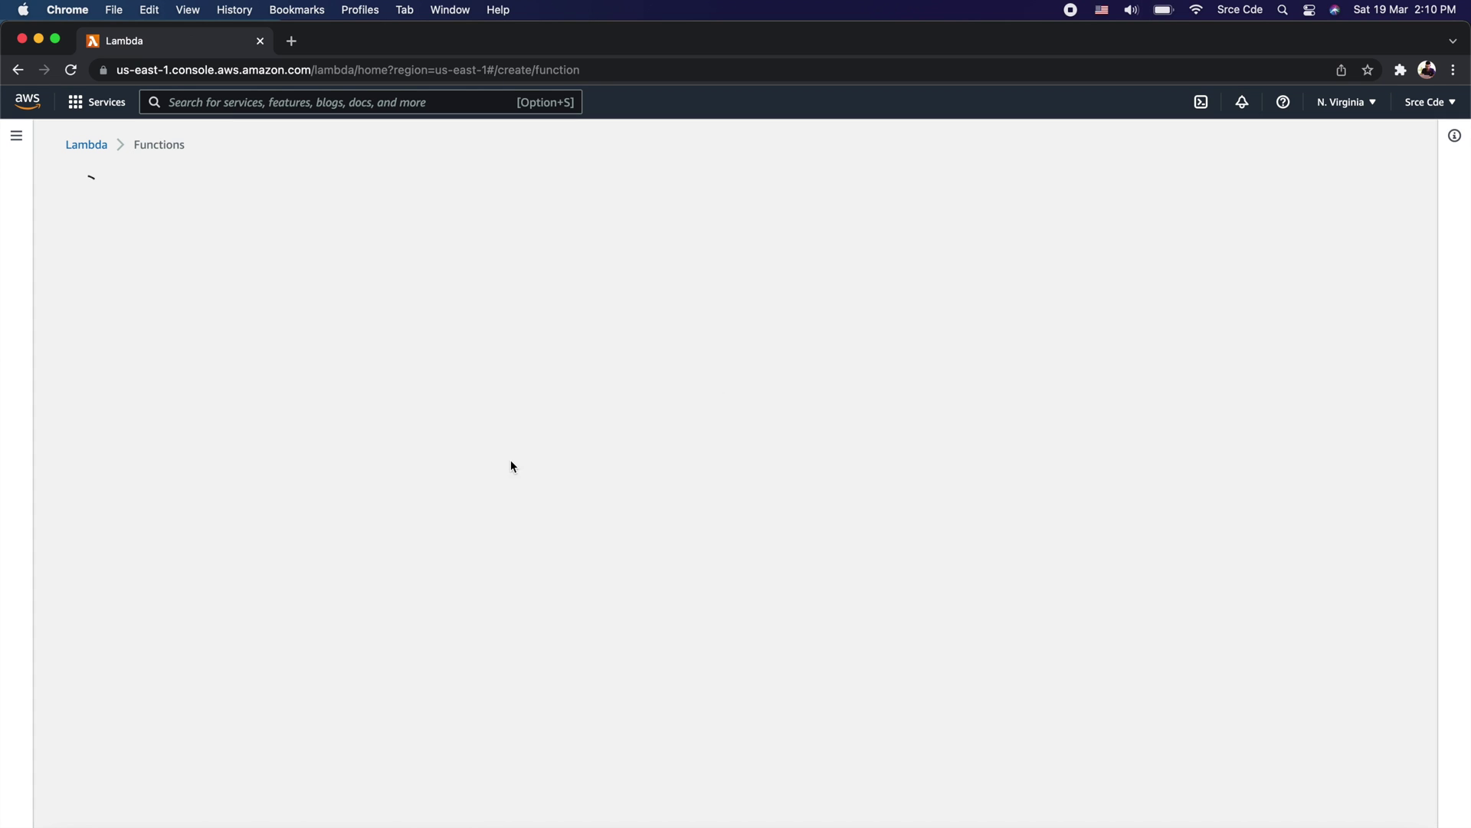
{"action": "scroll", "coordinate": [329, 559], "scroll_direction": "down", "scroll_amount": 1}
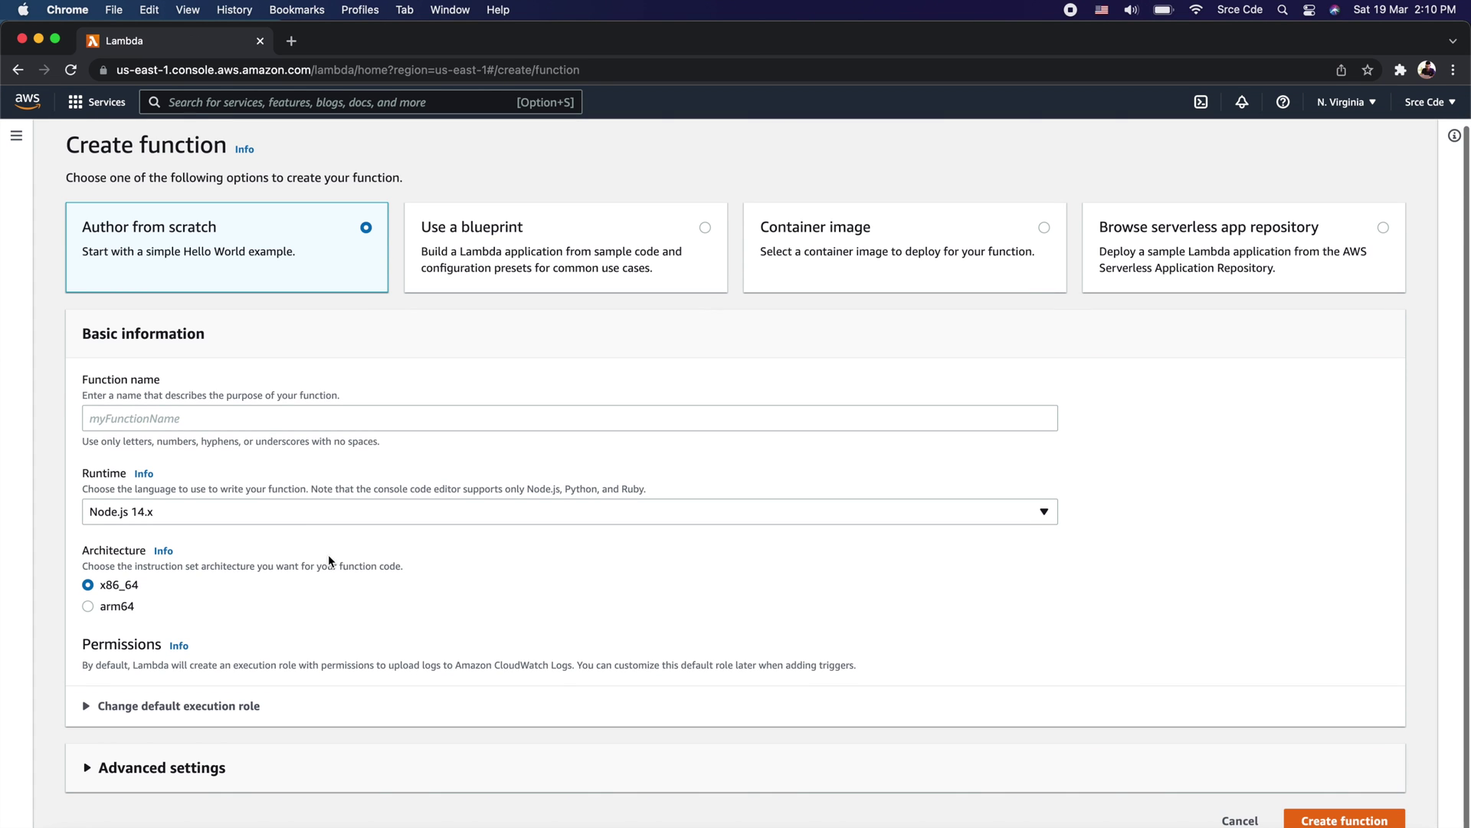
{"action": "left_click", "coordinate": [259, 424]}
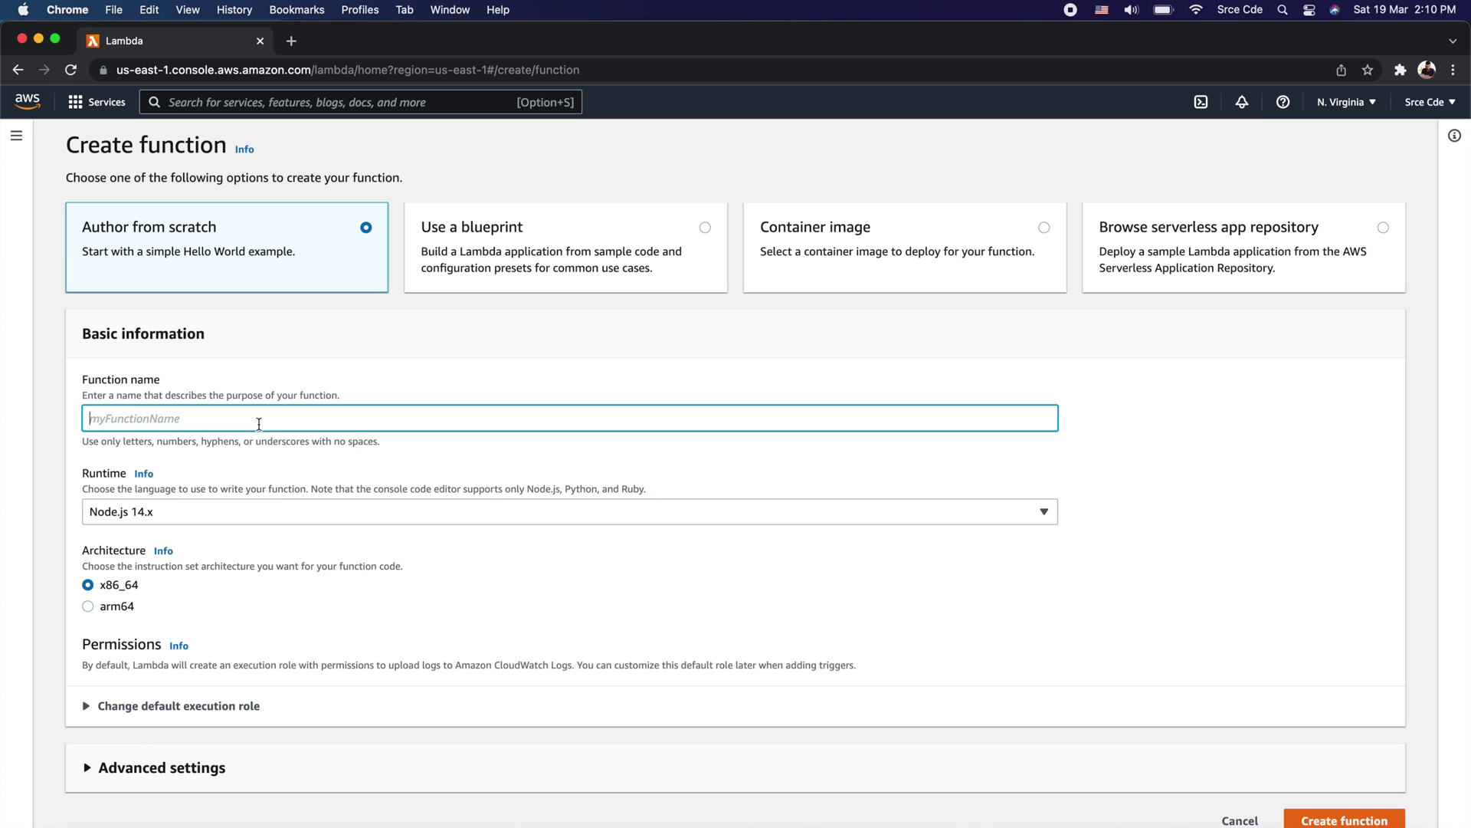
{"action": "type", "text": "share-event-demo"}
{"action": "left_click", "coordinate": [234, 514]}
{"action": "left_click", "coordinate": [287, 310]}
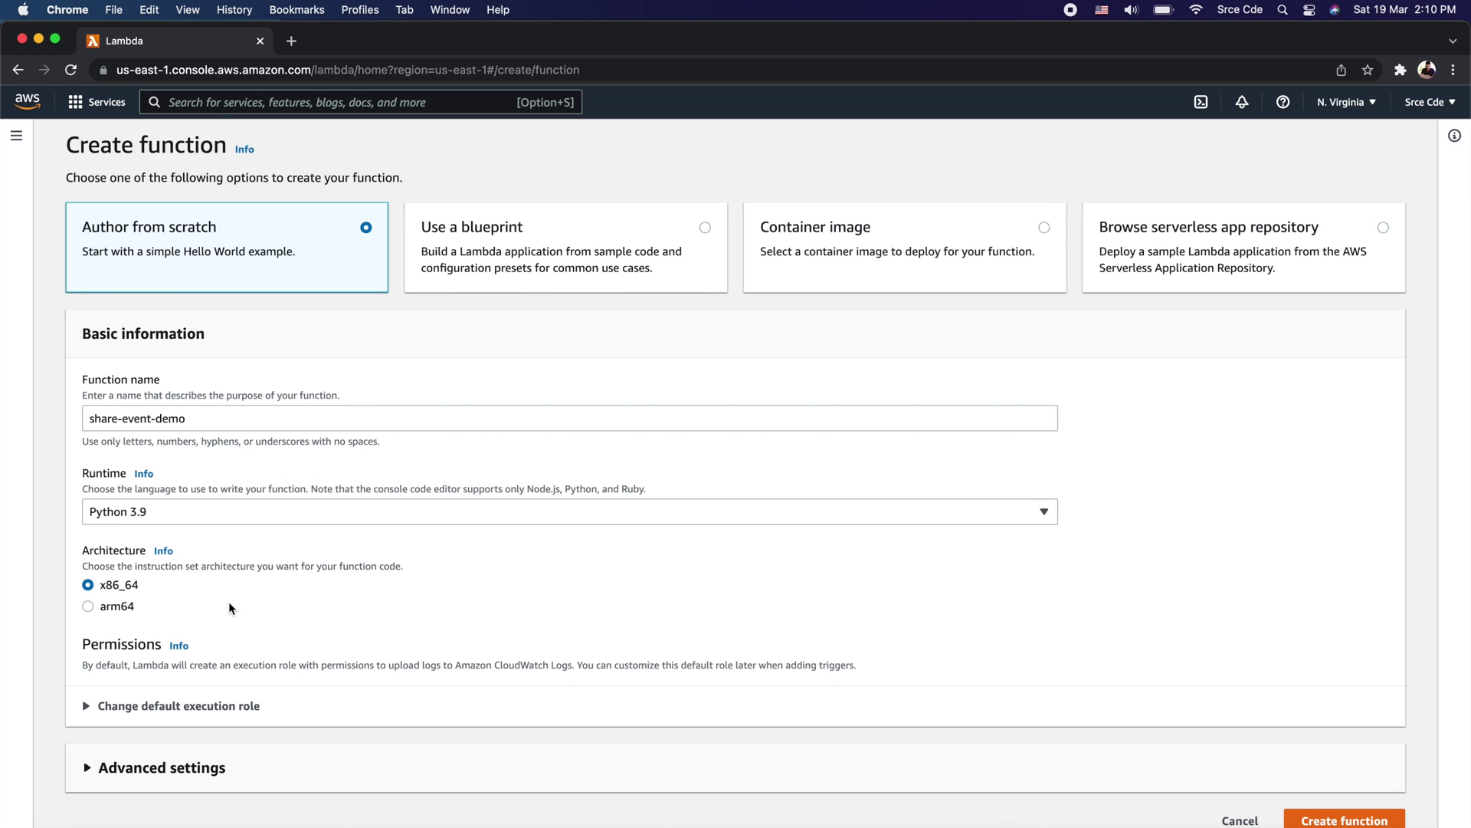
- Reveal the default execution role options, keep the new role with basic Lambda permissions, and create the function
{"action": "scroll", "coordinate": [230, 606], "scroll_direction": "down", "scroll_amount": 1}
{"action": "left_click", "coordinate": [191, 684]}
{"action": "scroll", "coordinate": [437, 659], "scroll_direction": "down", "scroll_amount": 3}
{"action": "scroll", "coordinate": [438, 660], "scroll_direction": "down", "scroll_amount": 1}
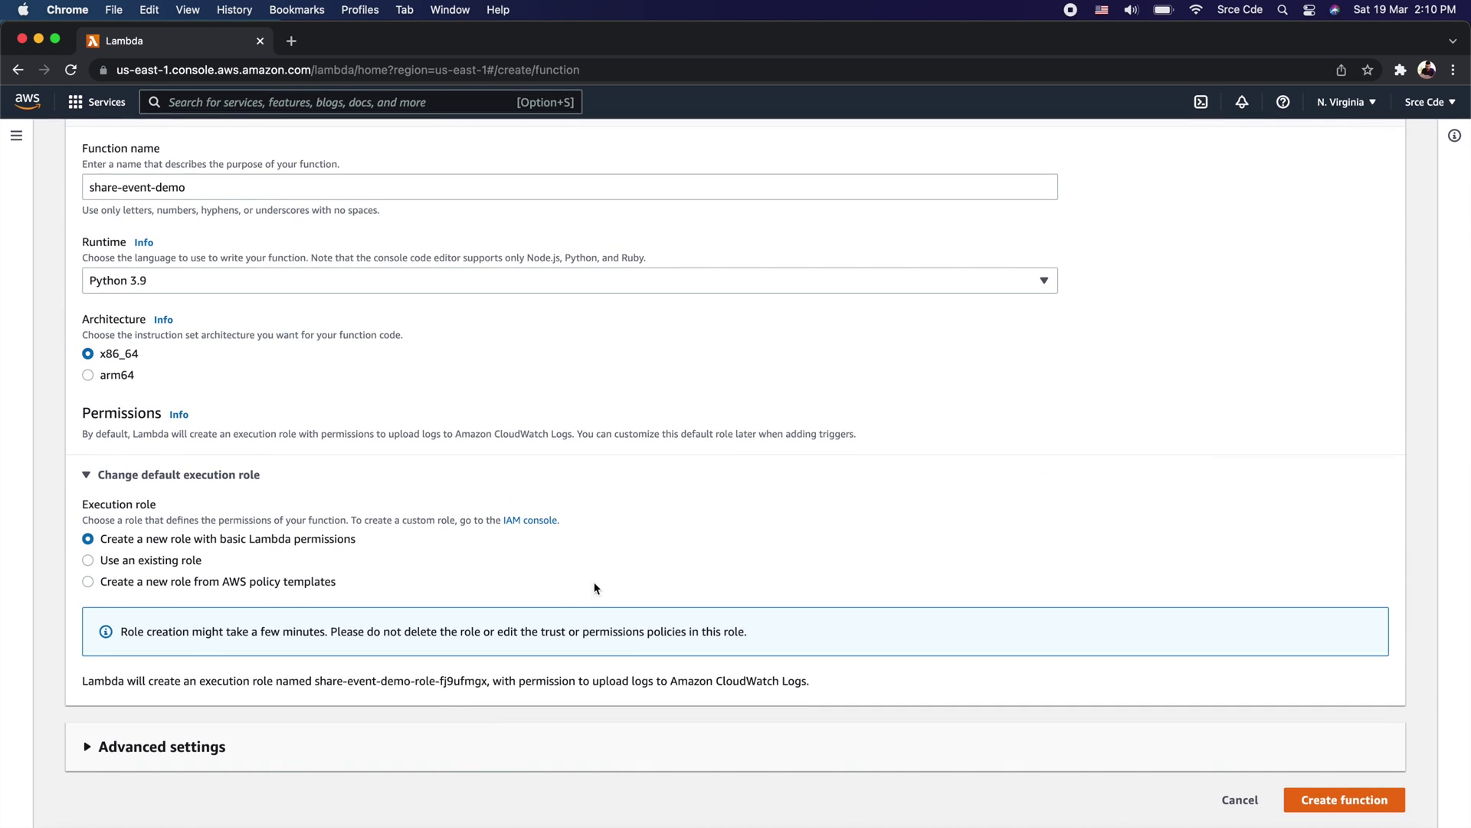
{"action": "left_click", "coordinate": [1350, 800]}
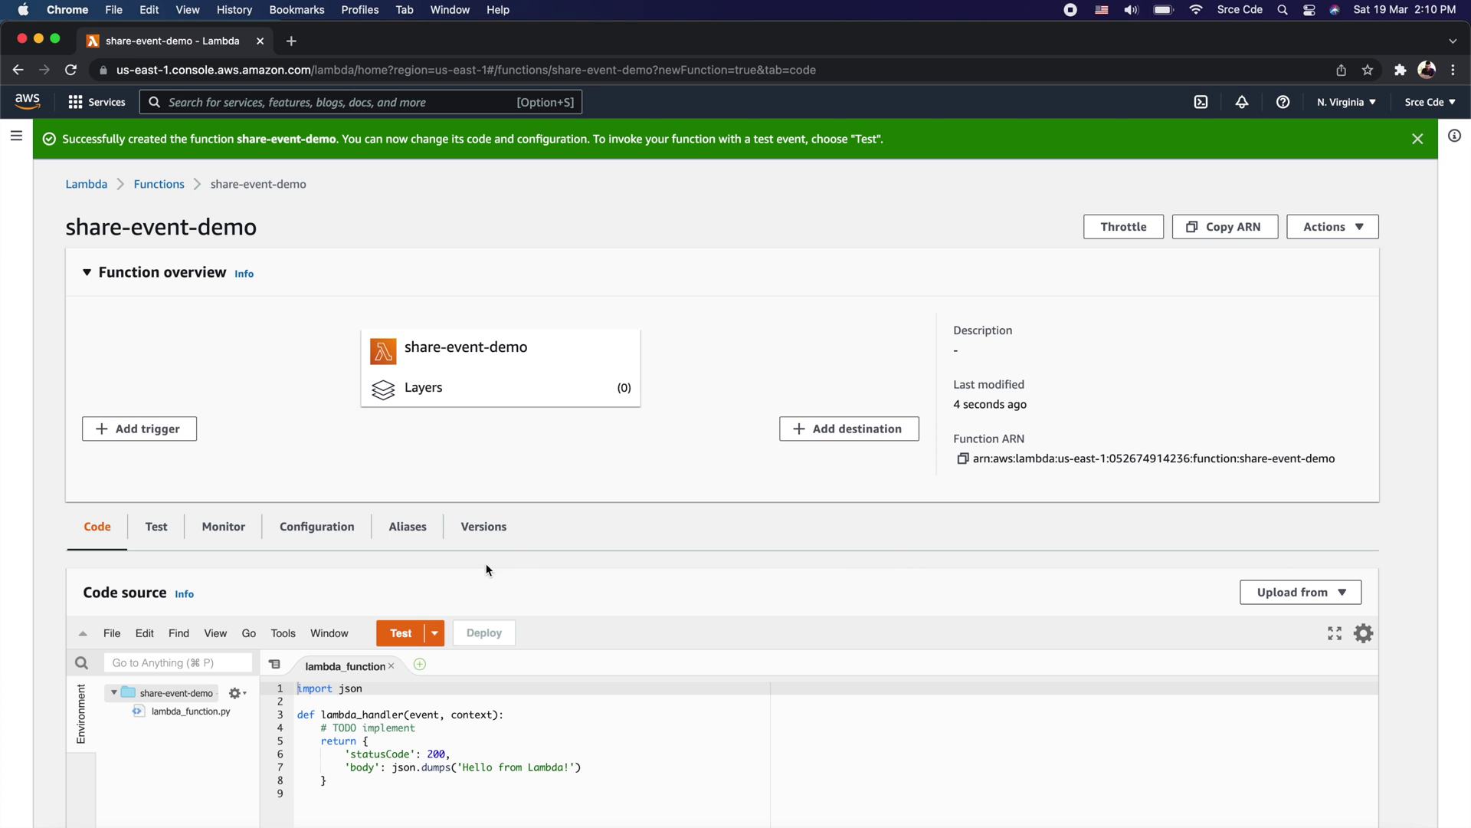
- Set up a new test event for the function, named share-test-event, with its sharing setting on Shareable
{"action": "left_click", "coordinate": [163, 535]}
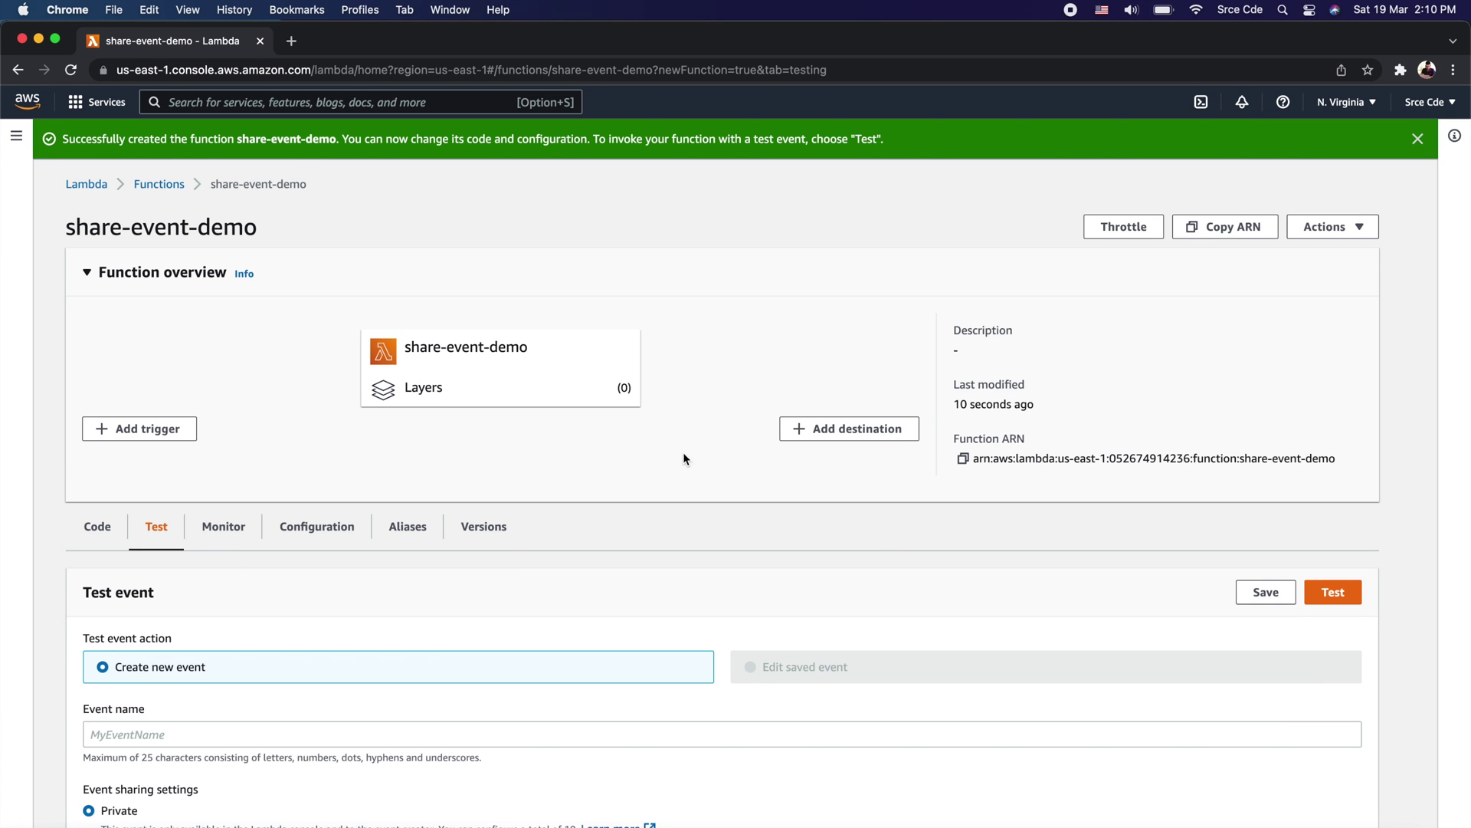
{"action": "scroll", "coordinate": [686, 457], "scroll_direction": "down", "scroll_amount": 5}
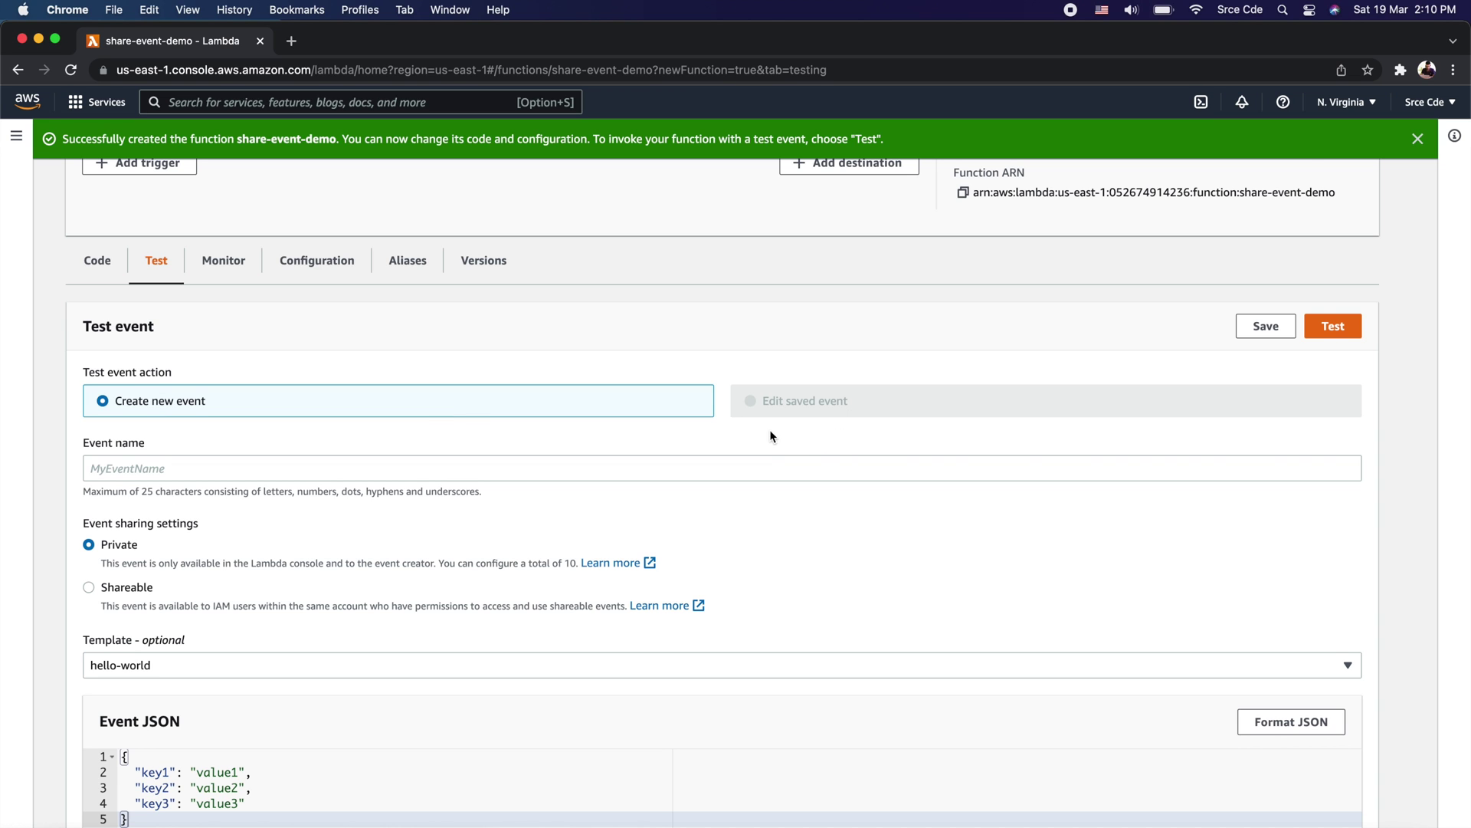
{"action": "scroll", "coordinate": [769, 429], "scroll_direction": "down", "scroll_amount": 1}
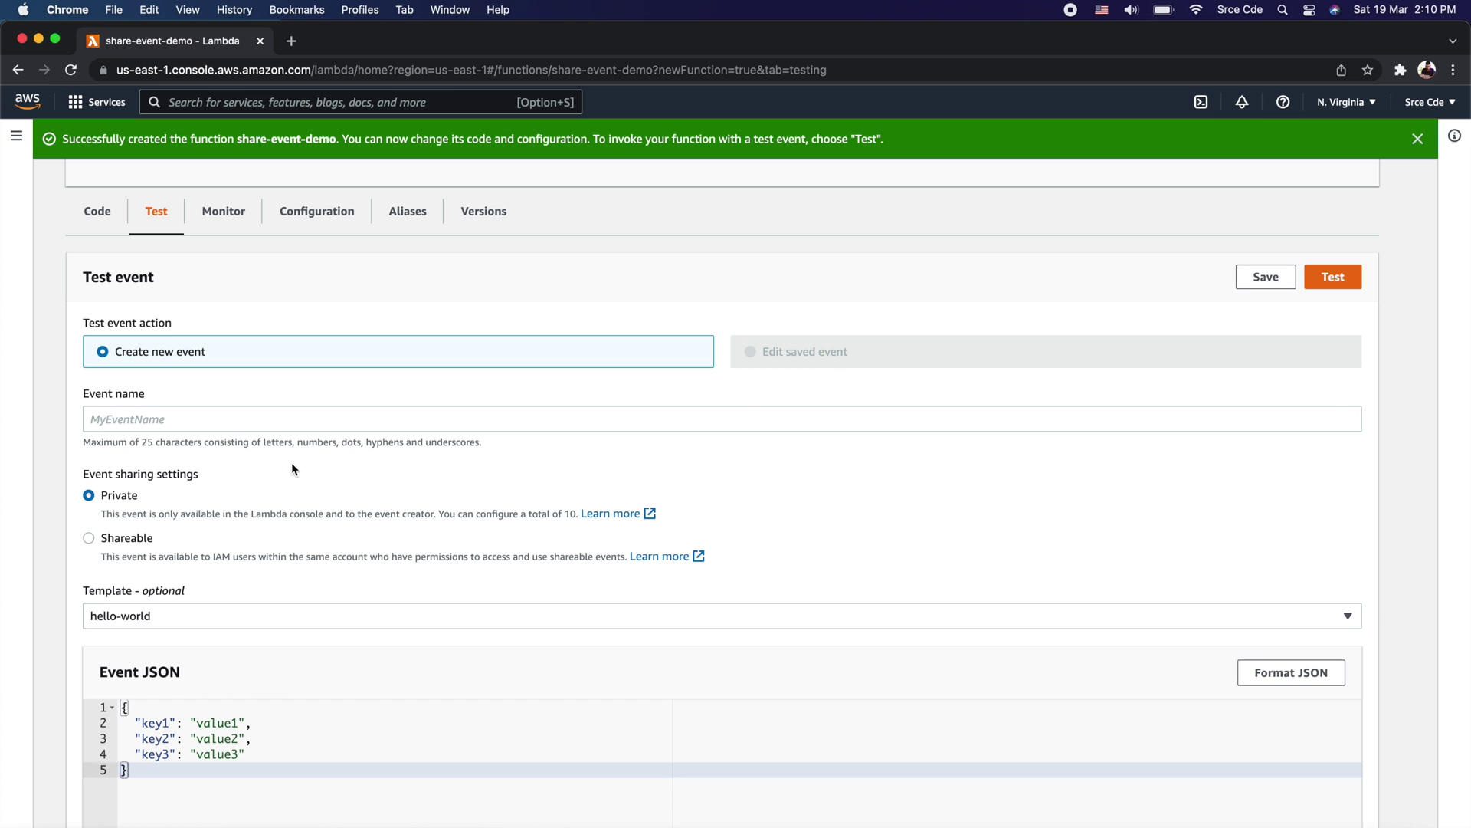
{"action": "scroll", "coordinate": [347, 519], "scroll_direction": "down", "scroll_amount": 2}
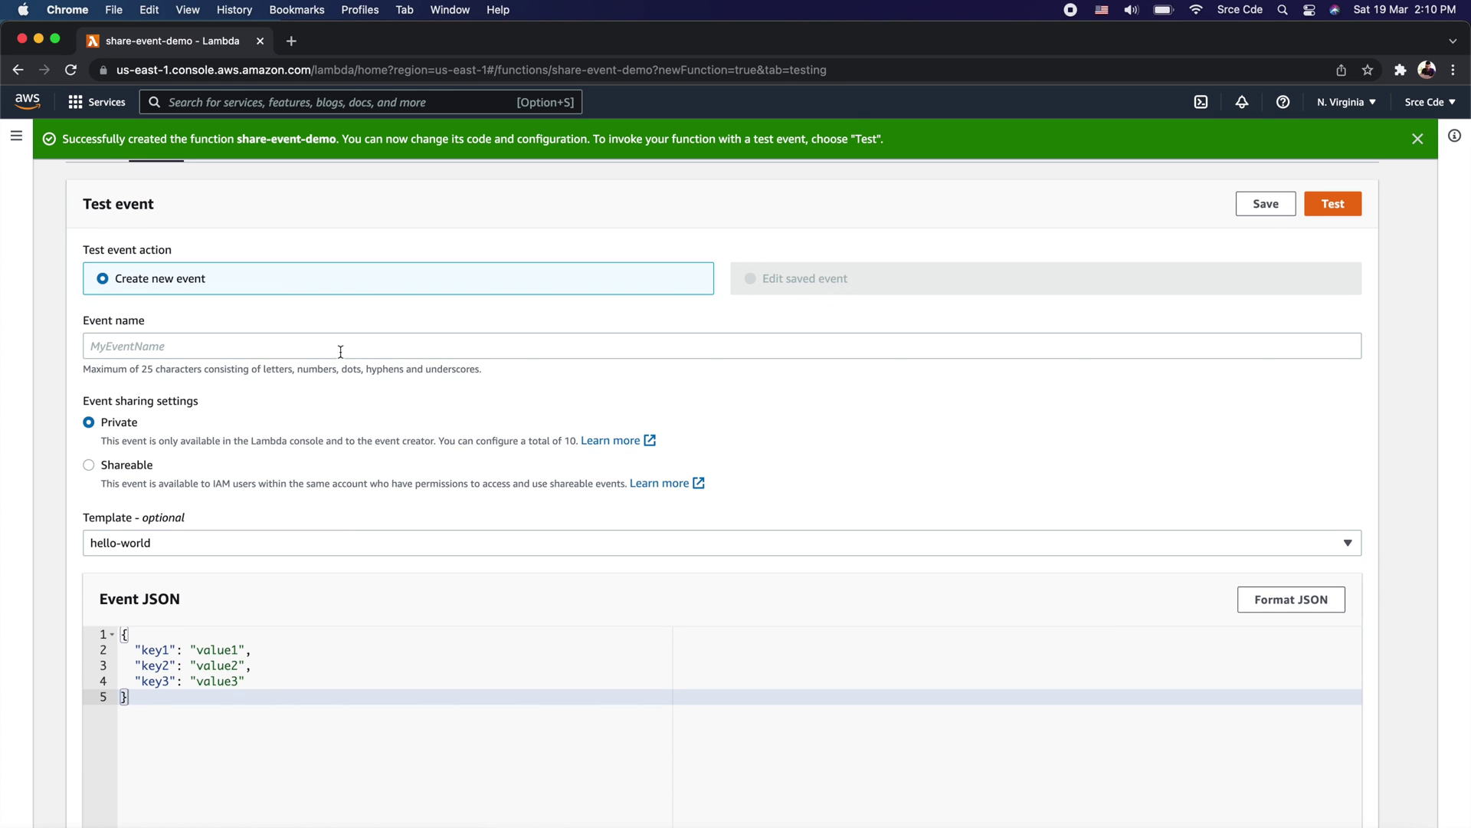
{"action": "left_click", "coordinate": [253, 351]}
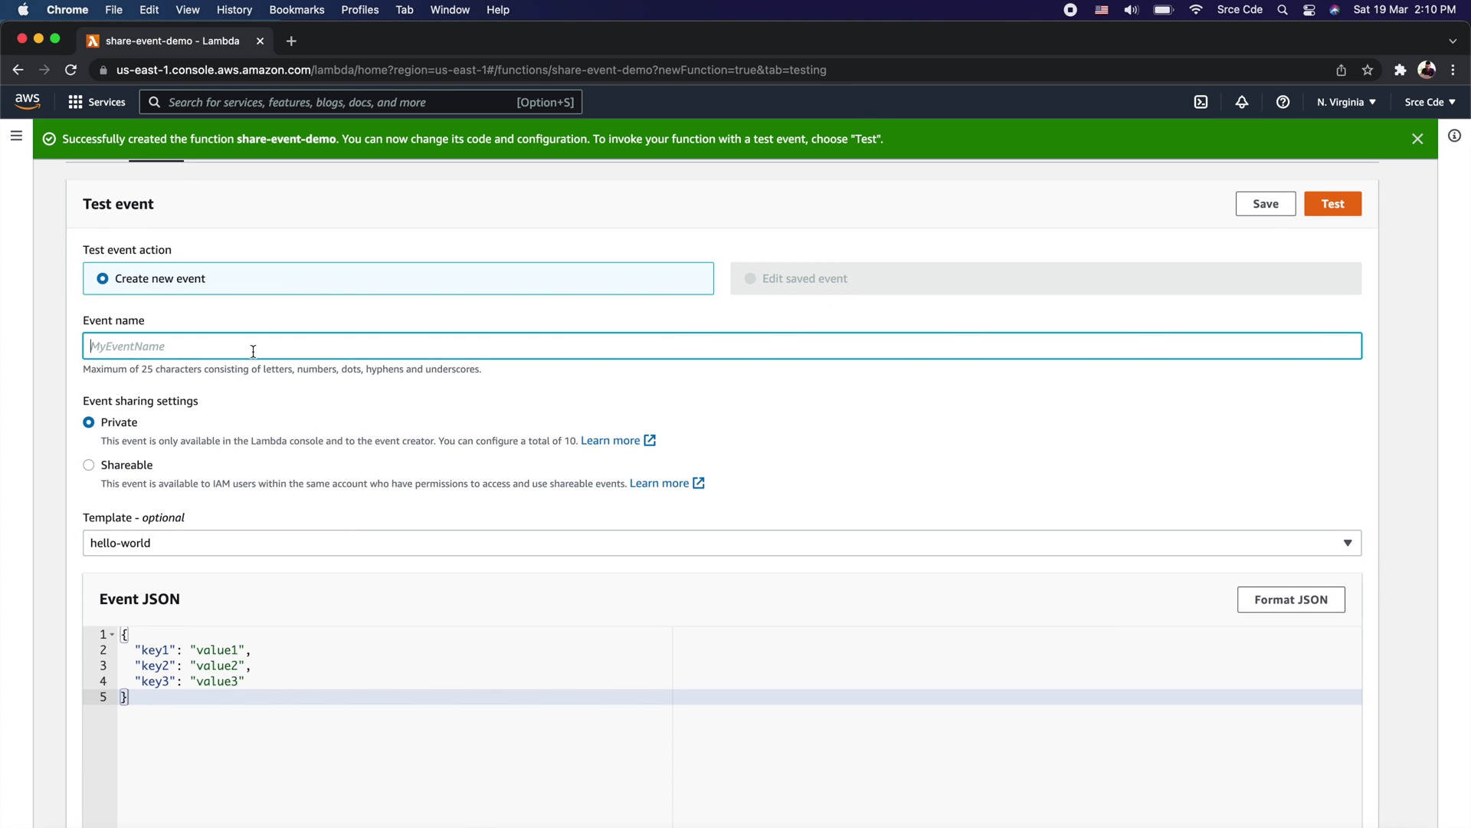
{"action": "type", "text": "share-test-event"}
{"action": "scroll", "coordinate": [453, 449], "scroll_direction": "down", "scroll_amount": 1}
{"action": "scroll", "coordinate": [452, 449], "scroll_direction": "down", "scroll_amount": 1}
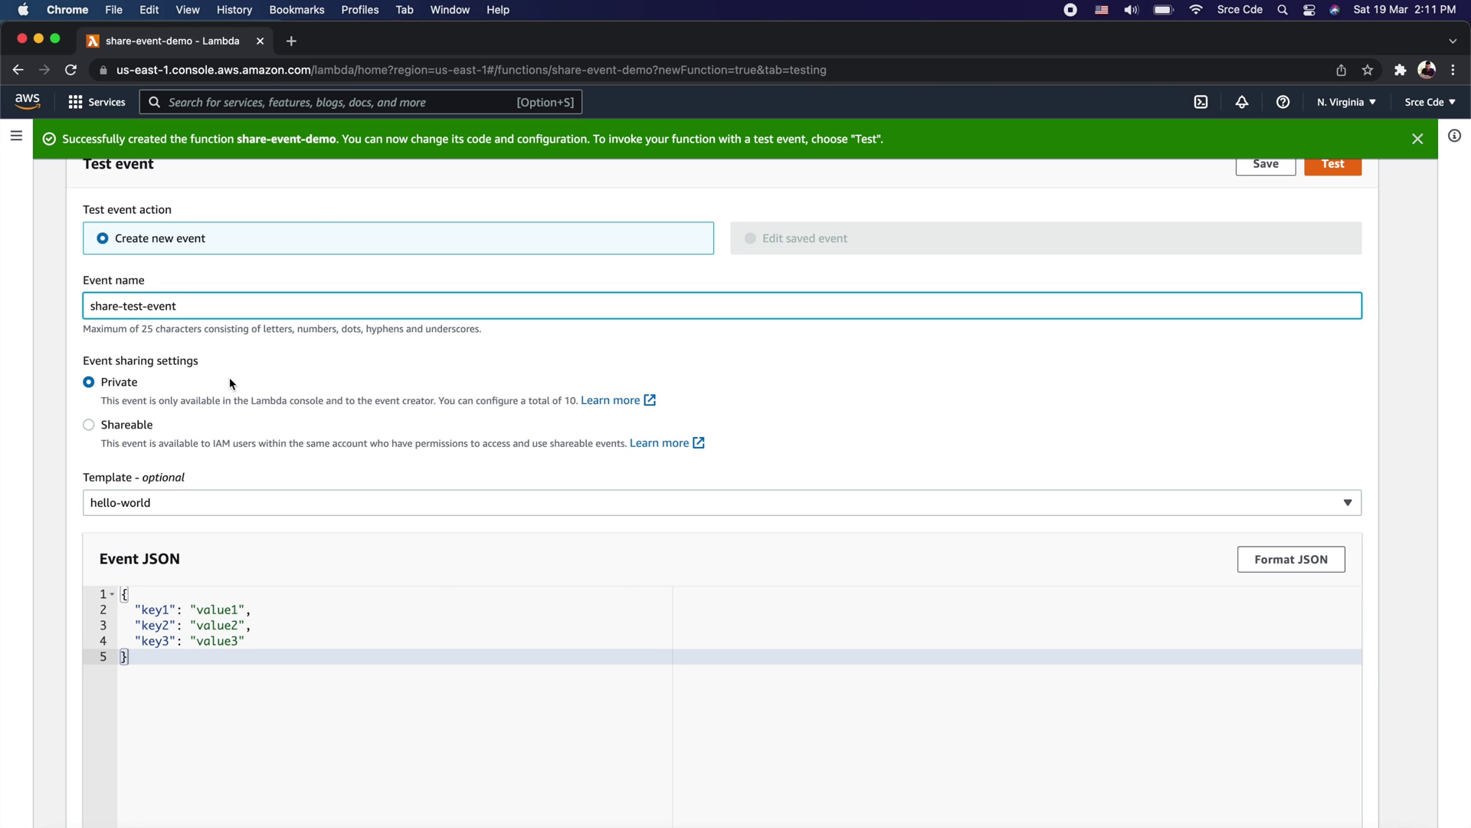
{"action": "left_click", "coordinate": [145, 427]}
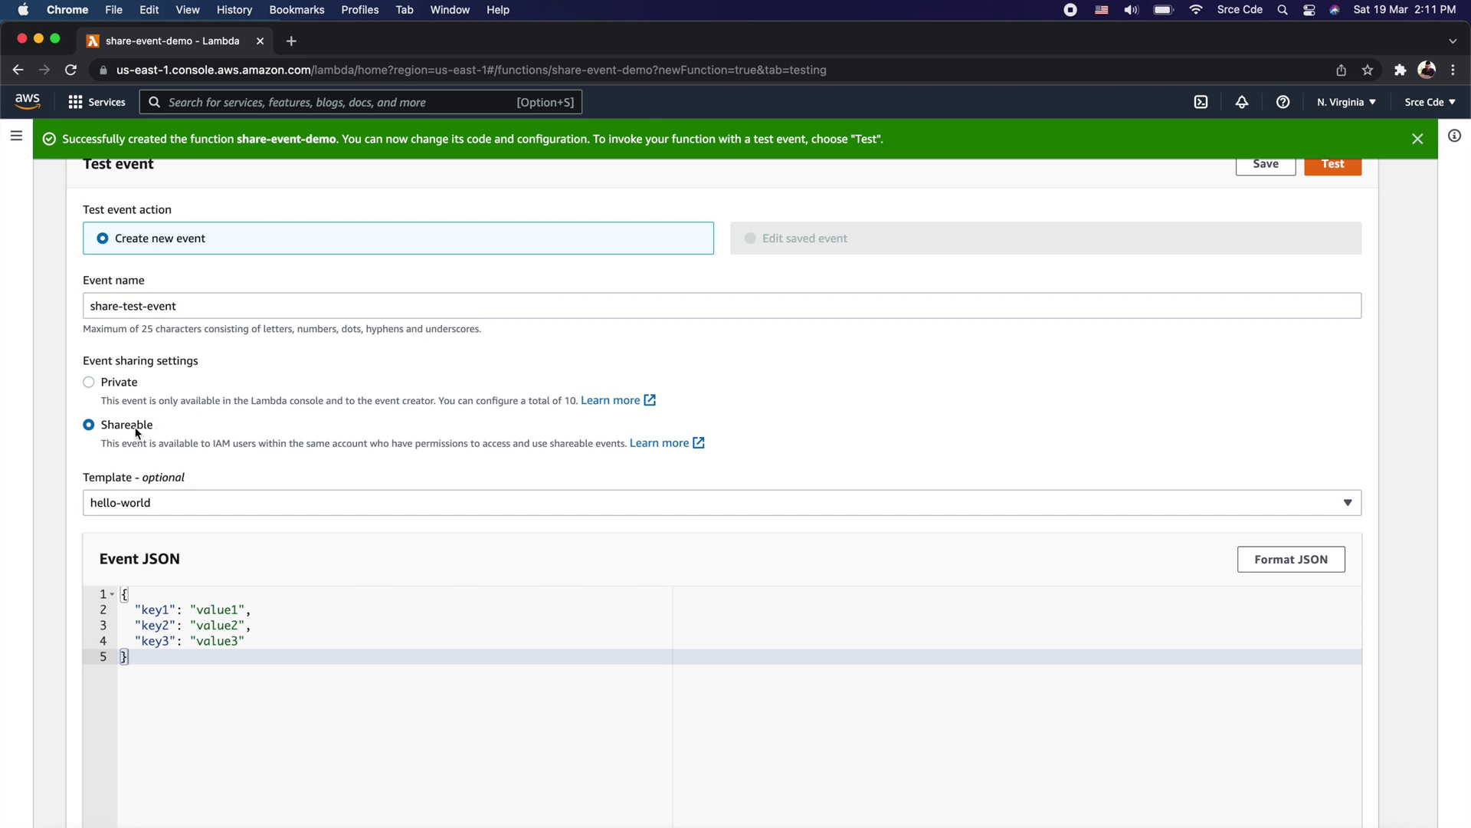
- Apply the API Gateway Authorizer template to the test event and save the event
{"action": "scroll", "coordinate": [269, 460], "scroll_direction": "down", "scroll_amount": 2}
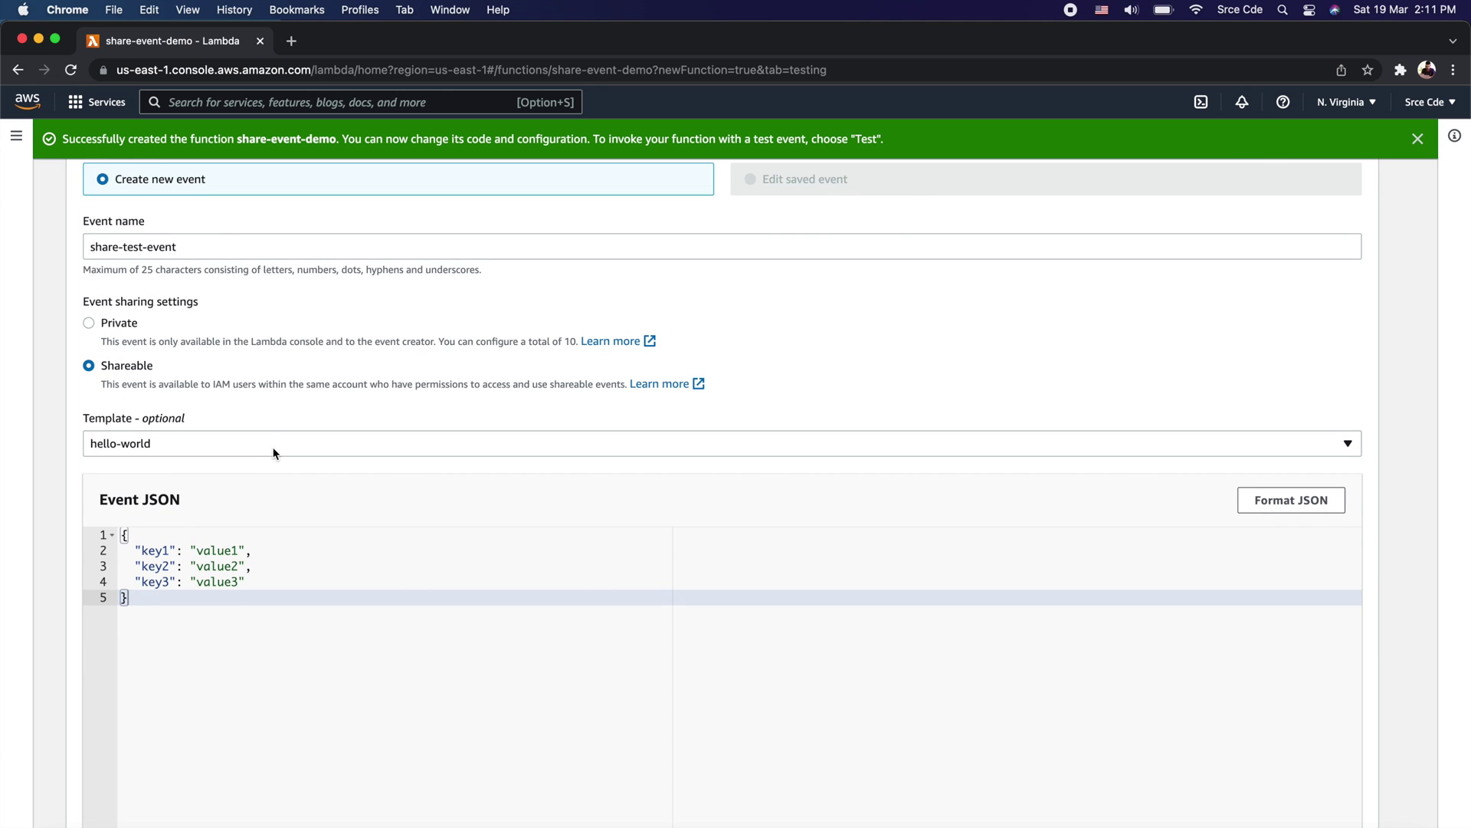
{"action": "left_click", "coordinate": [274, 452]}
{"action": "scroll", "coordinate": [243, 578], "scroll_direction": "down", "scroll_amount": 10}
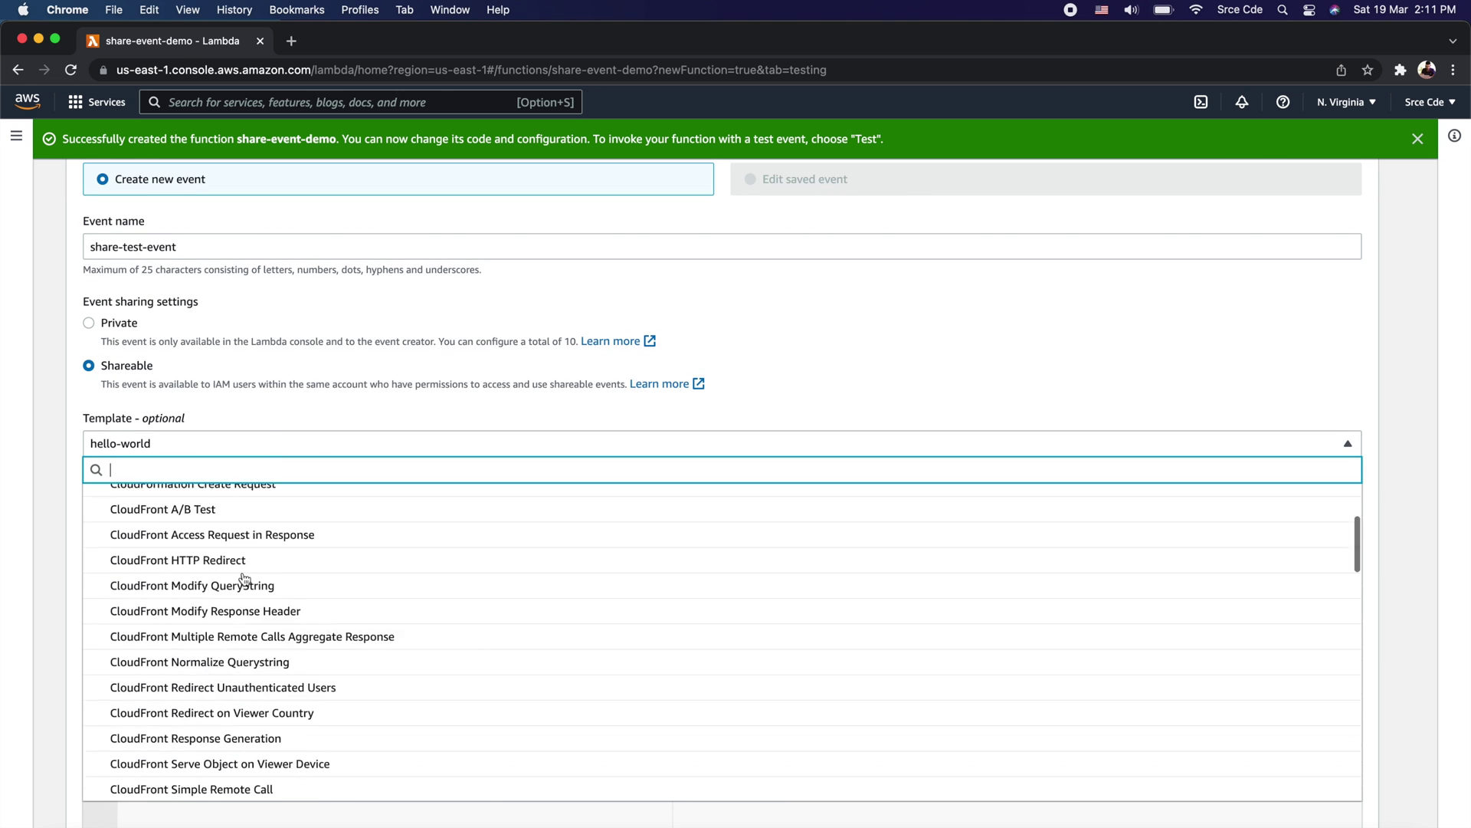
{"action": "scroll", "coordinate": [244, 579], "scroll_direction": "up", "scroll_amount": 10}
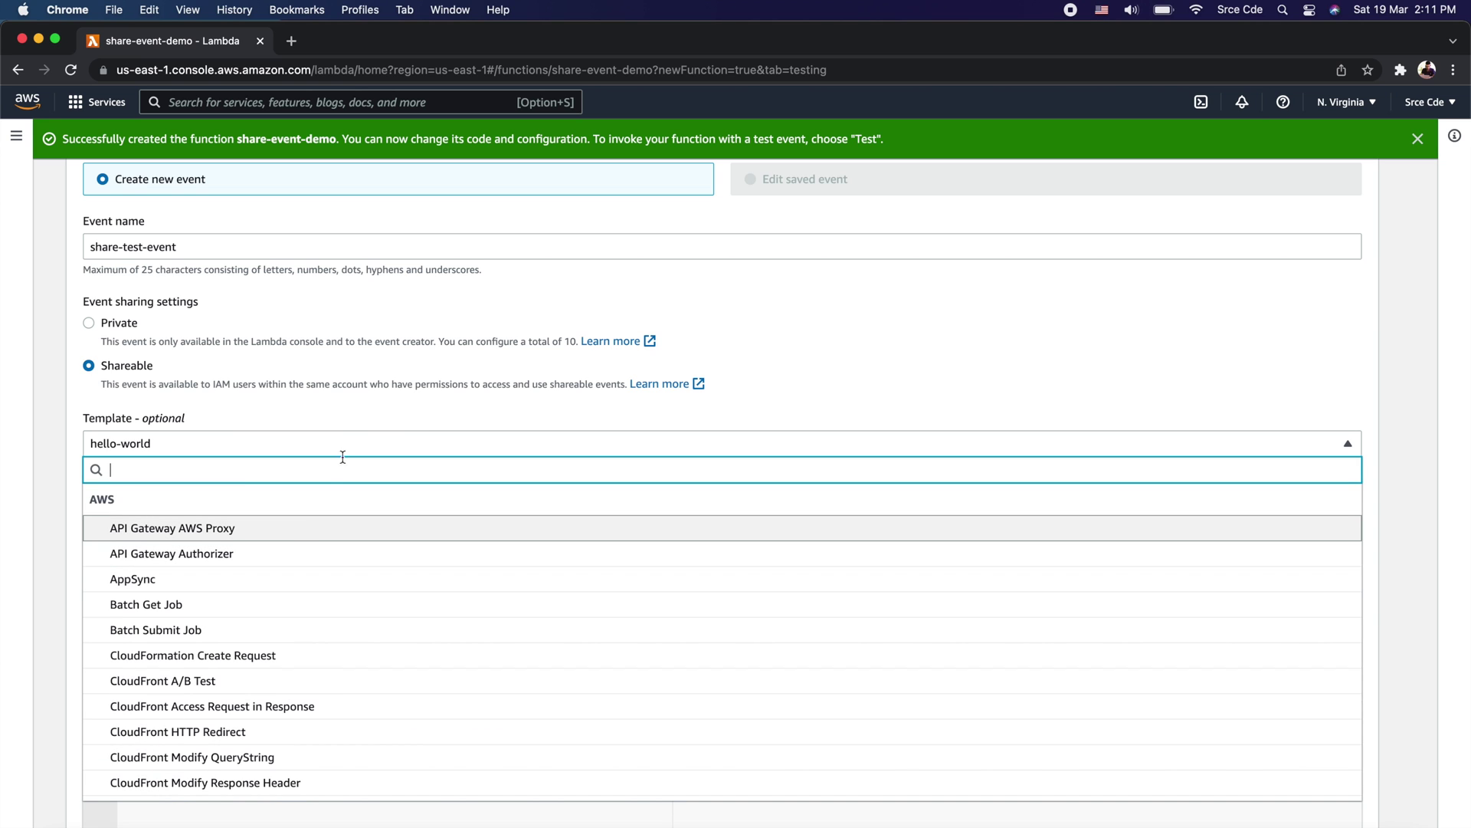
{"action": "left_click", "coordinate": [257, 555]}
{"action": "scroll", "coordinate": [337, 536], "scroll_direction": "down", "scroll_amount": 3}
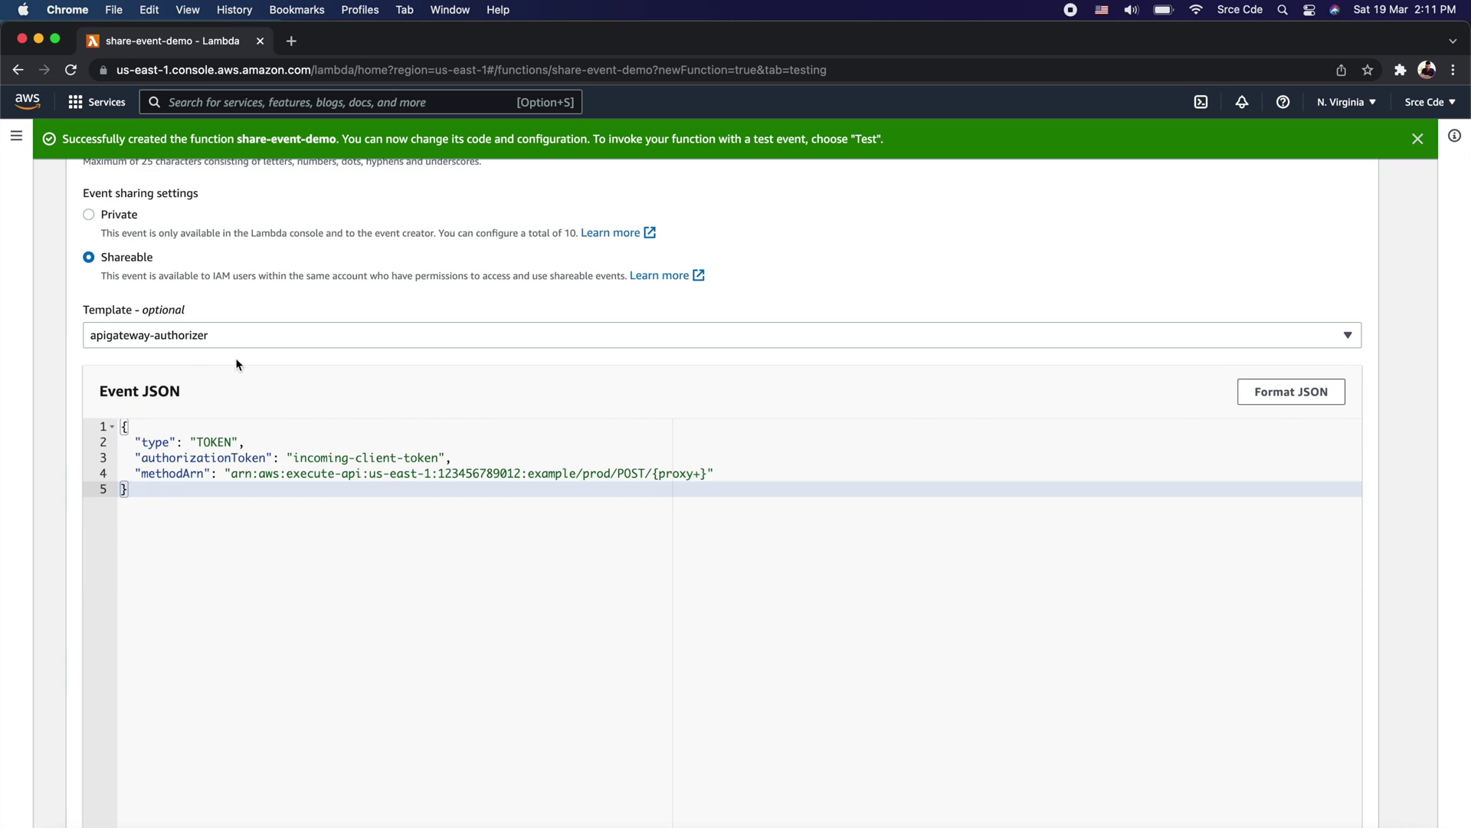
{"action": "scroll", "coordinate": [659, 547], "scroll_direction": "down", "scroll_amount": 2}
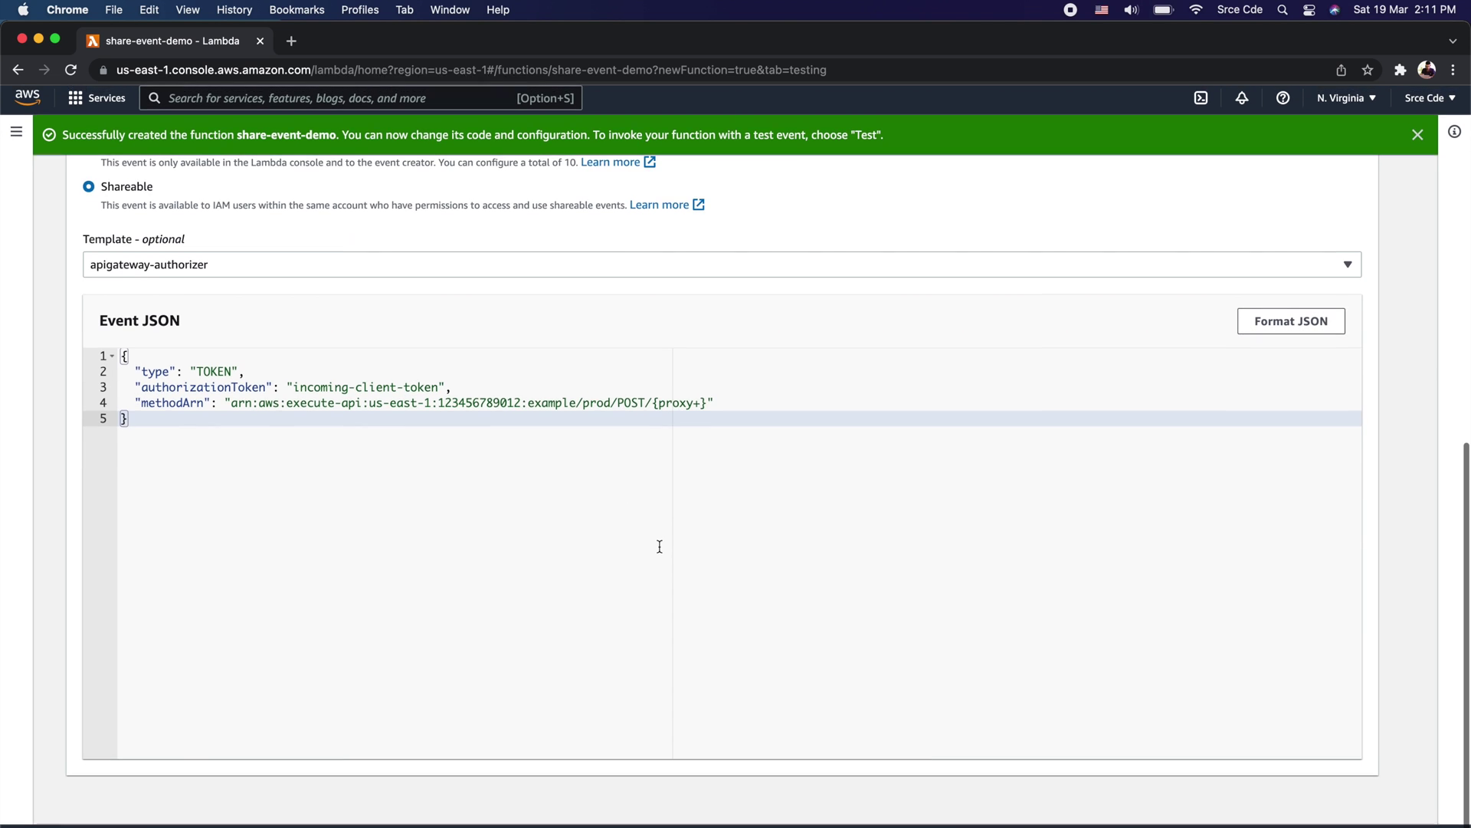
{"action": "scroll", "coordinate": [659, 546], "scroll_direction": "up", "scroll_amount": 10}
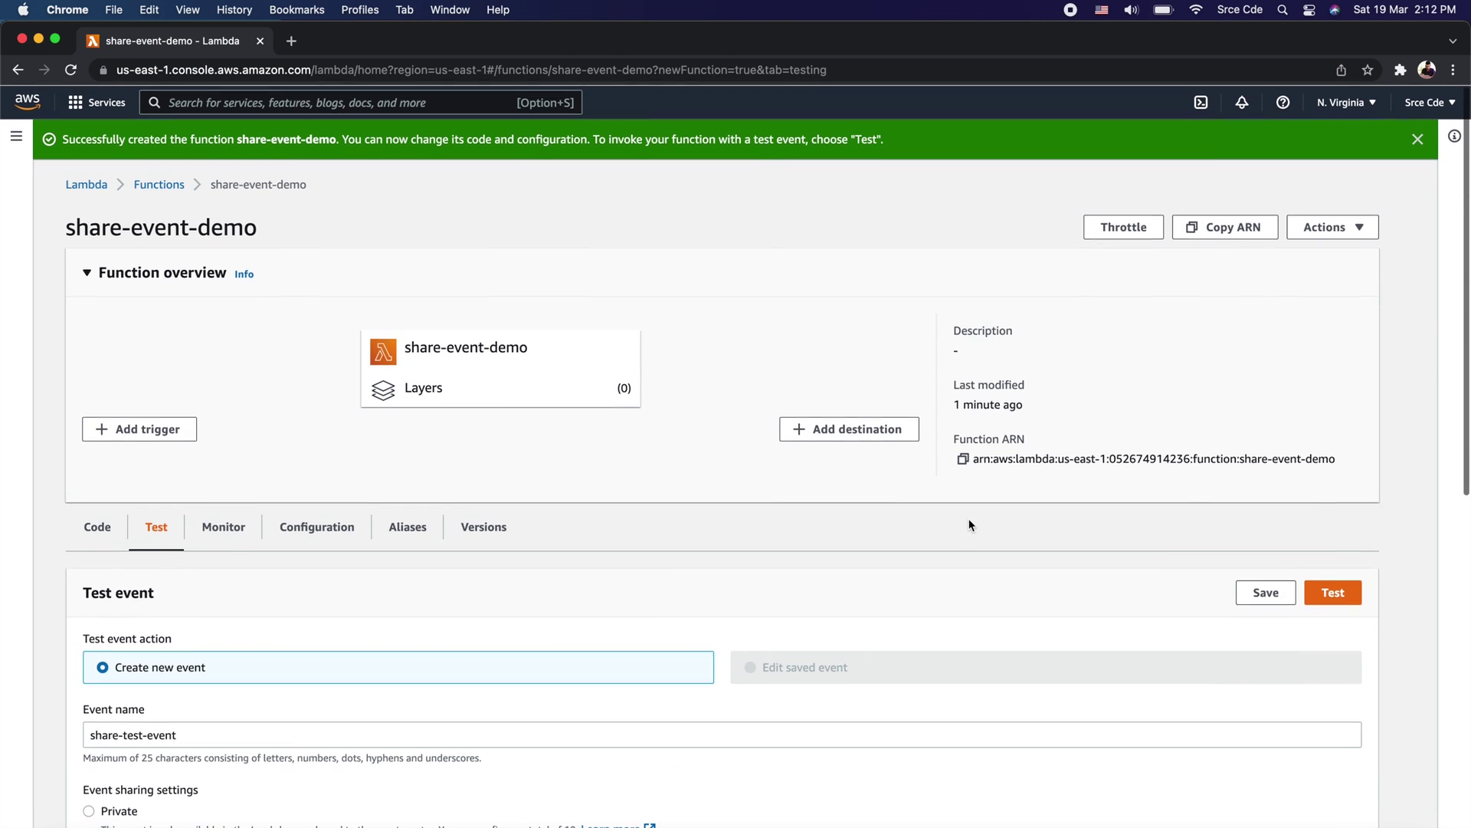
{"action": "left_click", "coordinate": [1260, 593]}
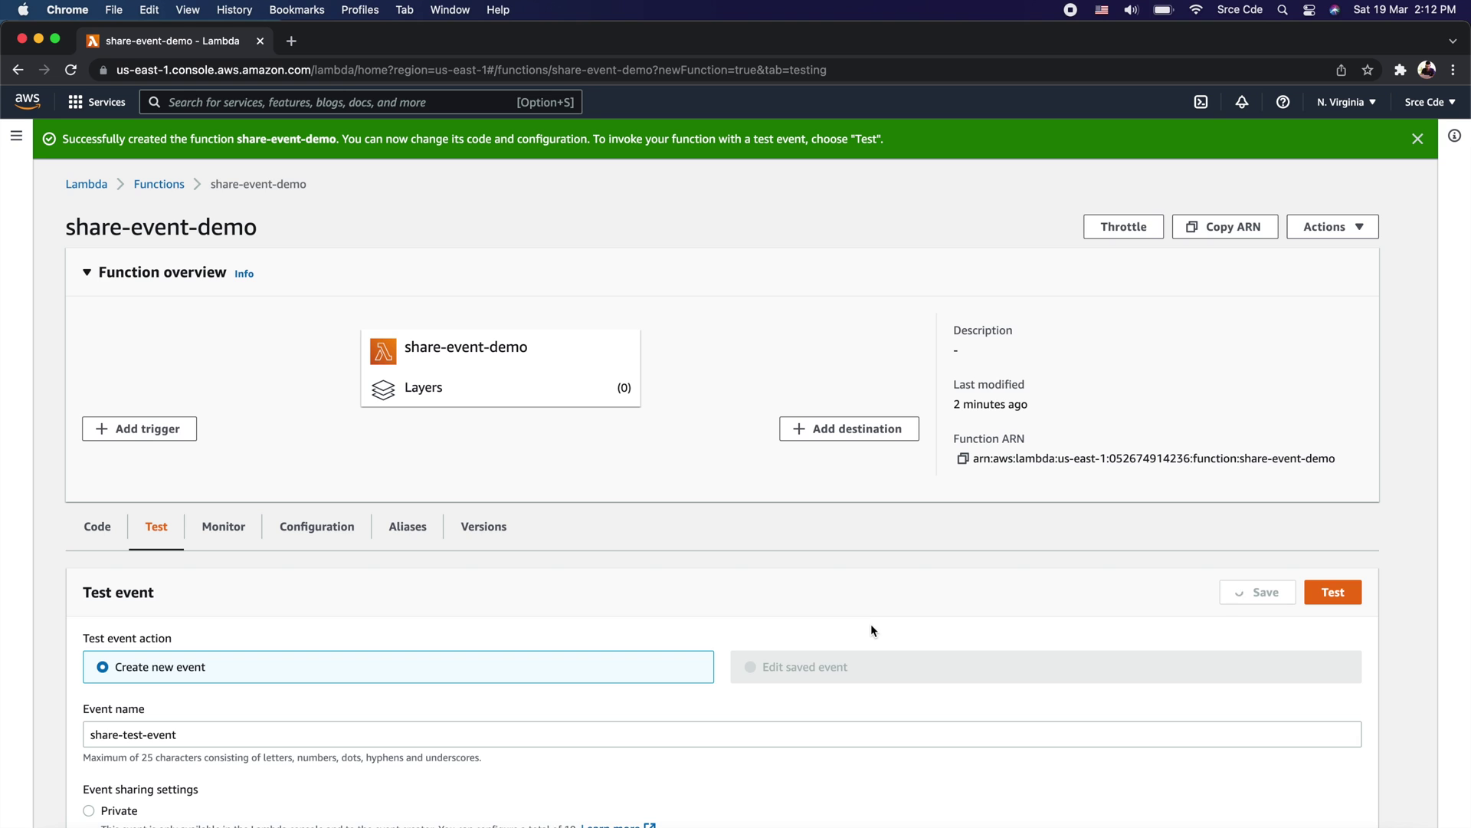
- Examine the saved test event's JSON and its editing options
{"action": "scroll", "coordinate": [871, 626], "scroll_direction": "down", "scroll_amount": 3}
{"action": "scroll", "coordinate": [472, 561], "scroll_direction": "down", "scroll_amount": 3}
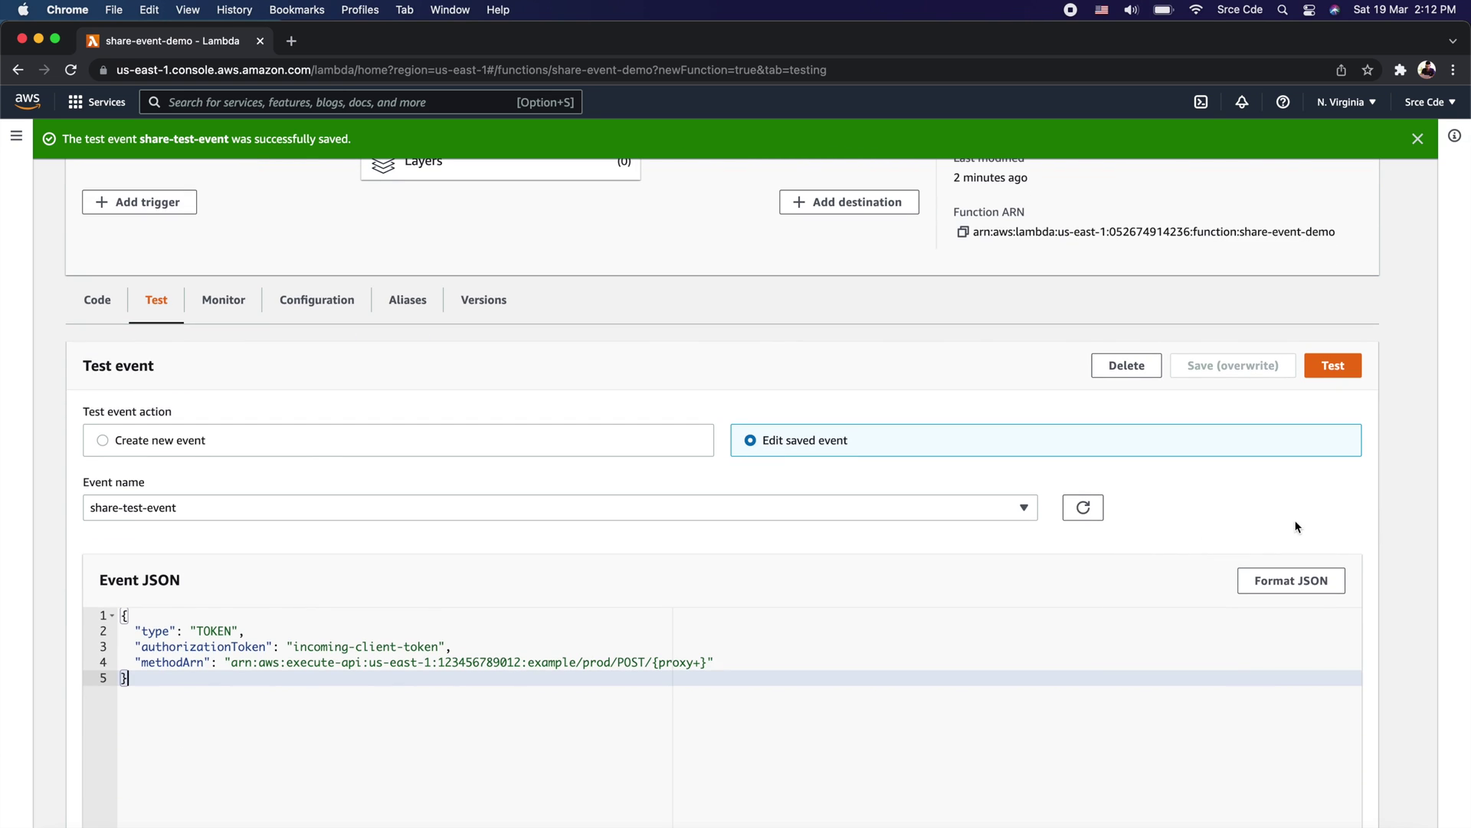
{"action": "left_click_drag", "start_coordinate": [191, 707], "coordinate": [120, 616]}
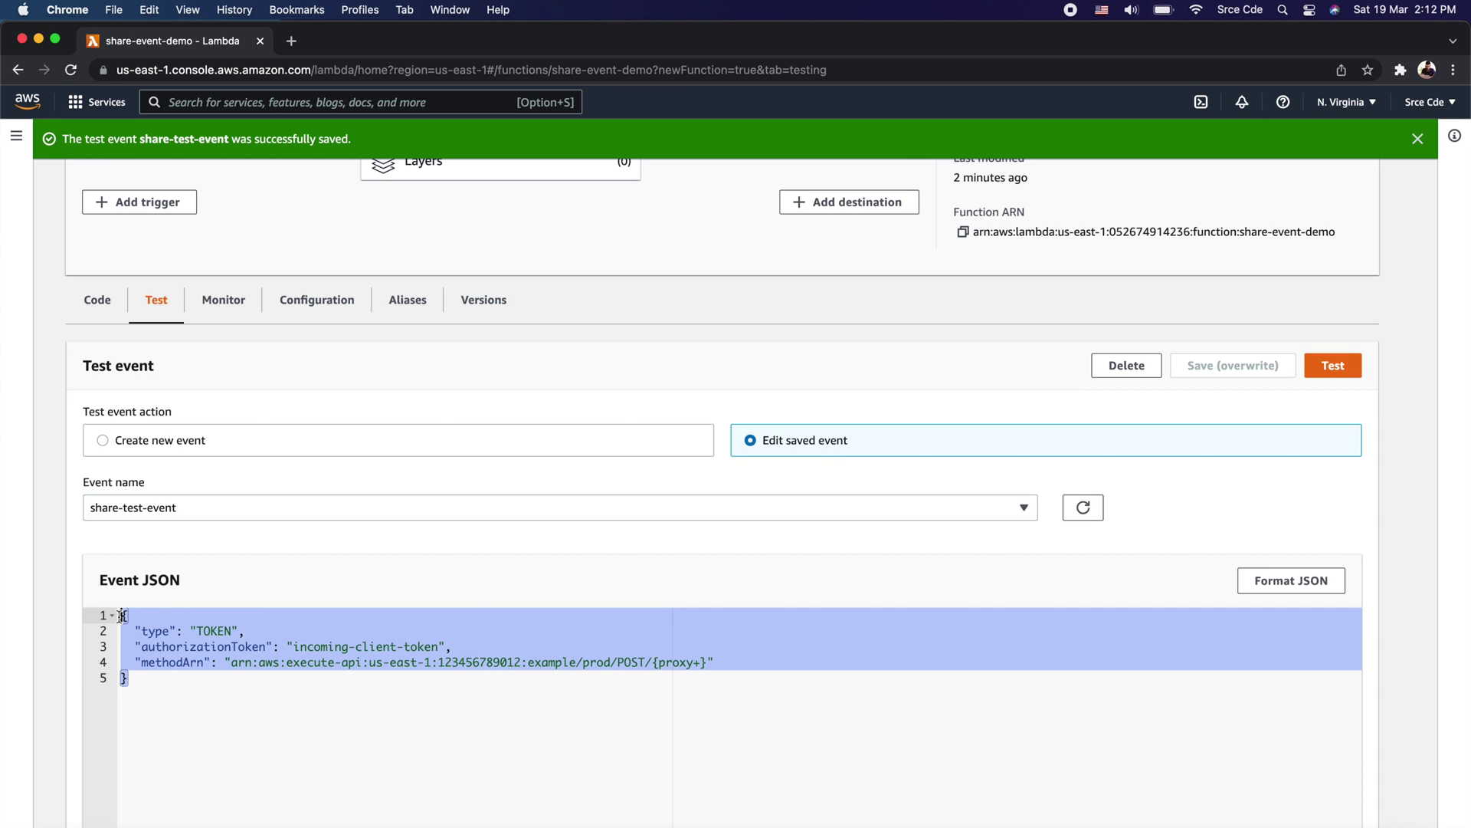
{"action": "left_click", "coordinate": [283, 629]}
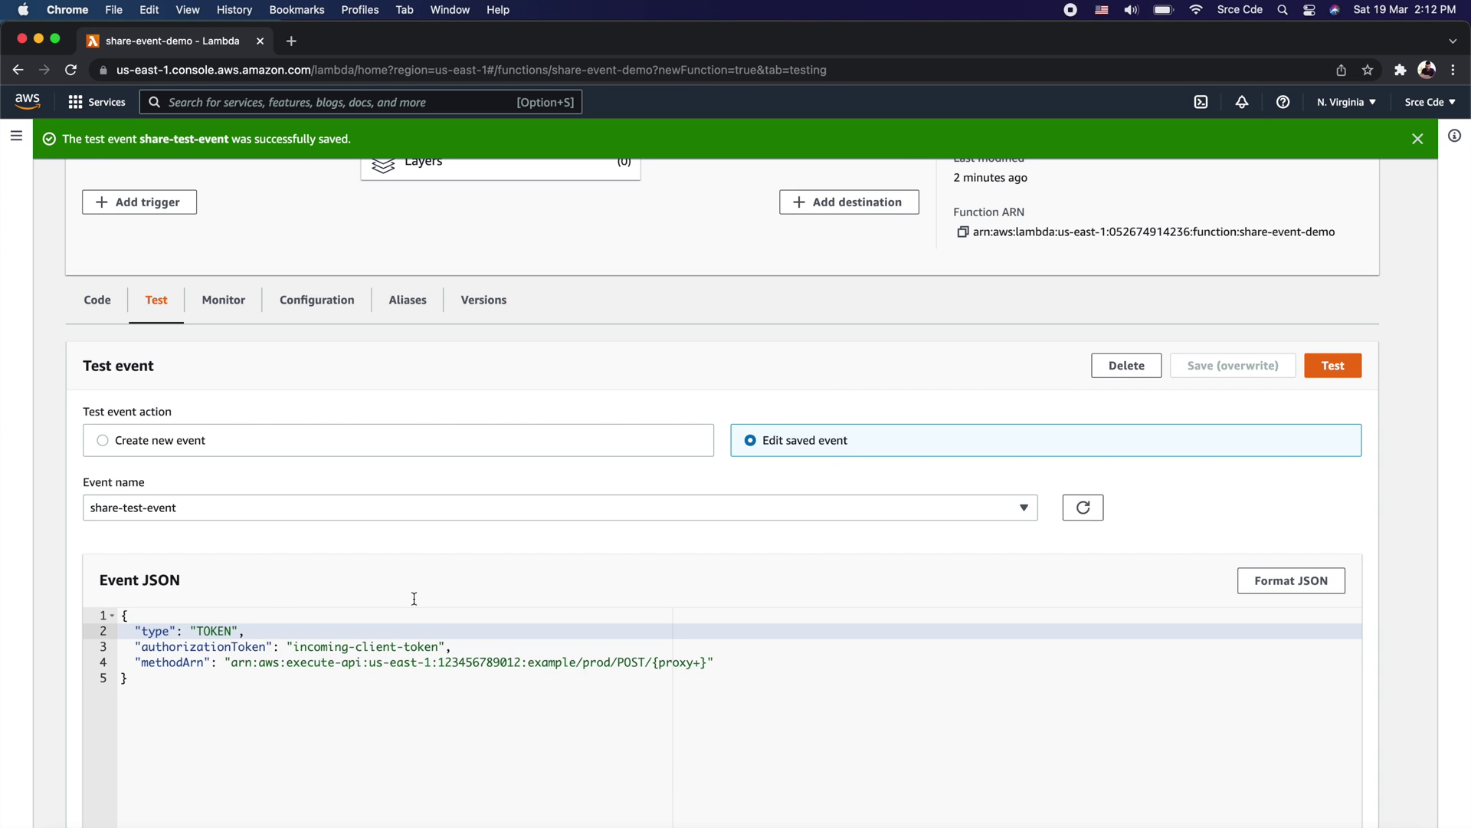
{"action": "scroll", "coordinate": [509, 592], "scroll_direction": "down", "scroll_amount": 2}
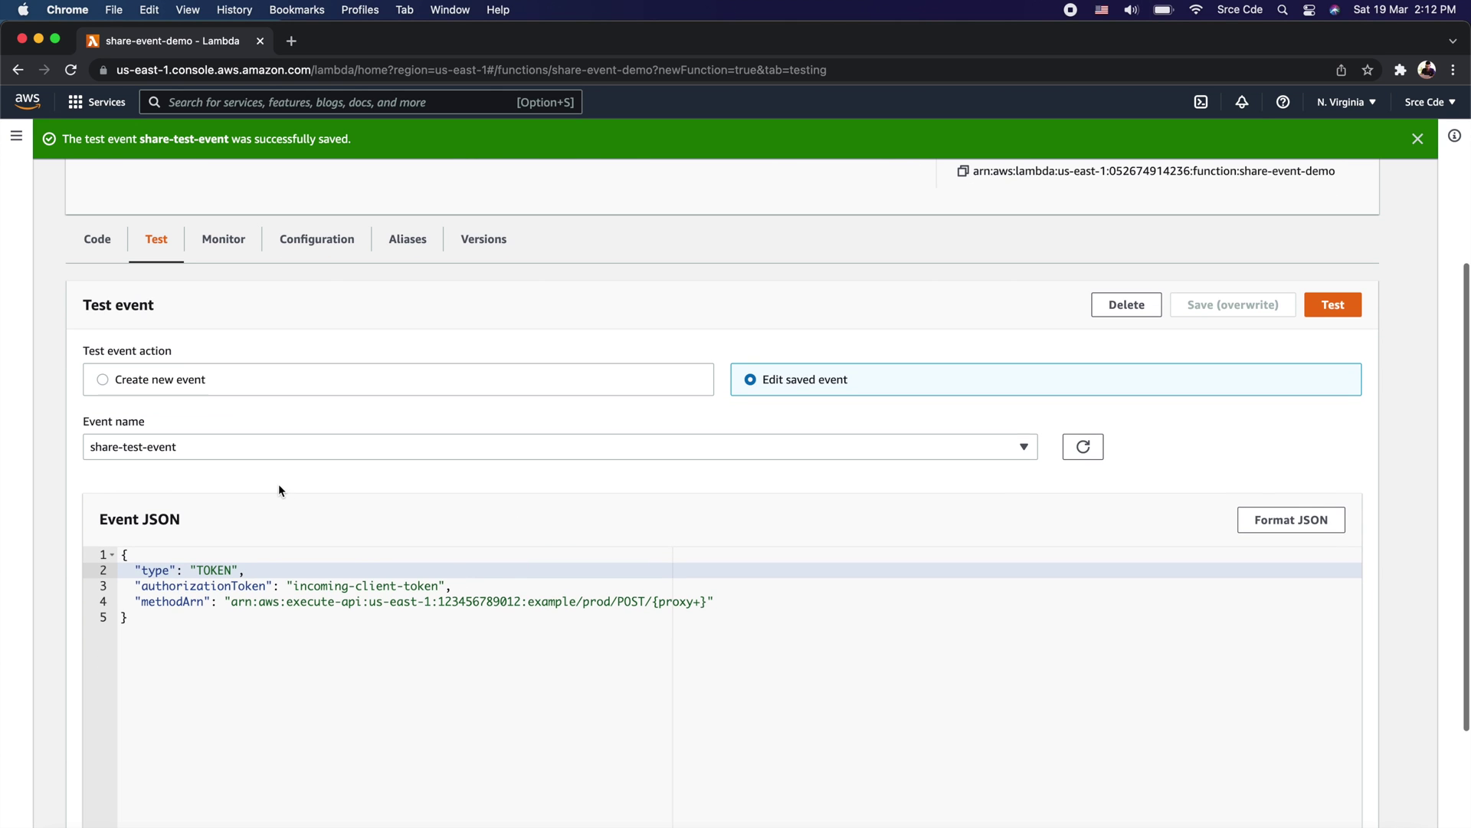
{"action": "scroll", "coordinate": [334, 505], "scroll_direction": "up", "scroll_amount": 2}
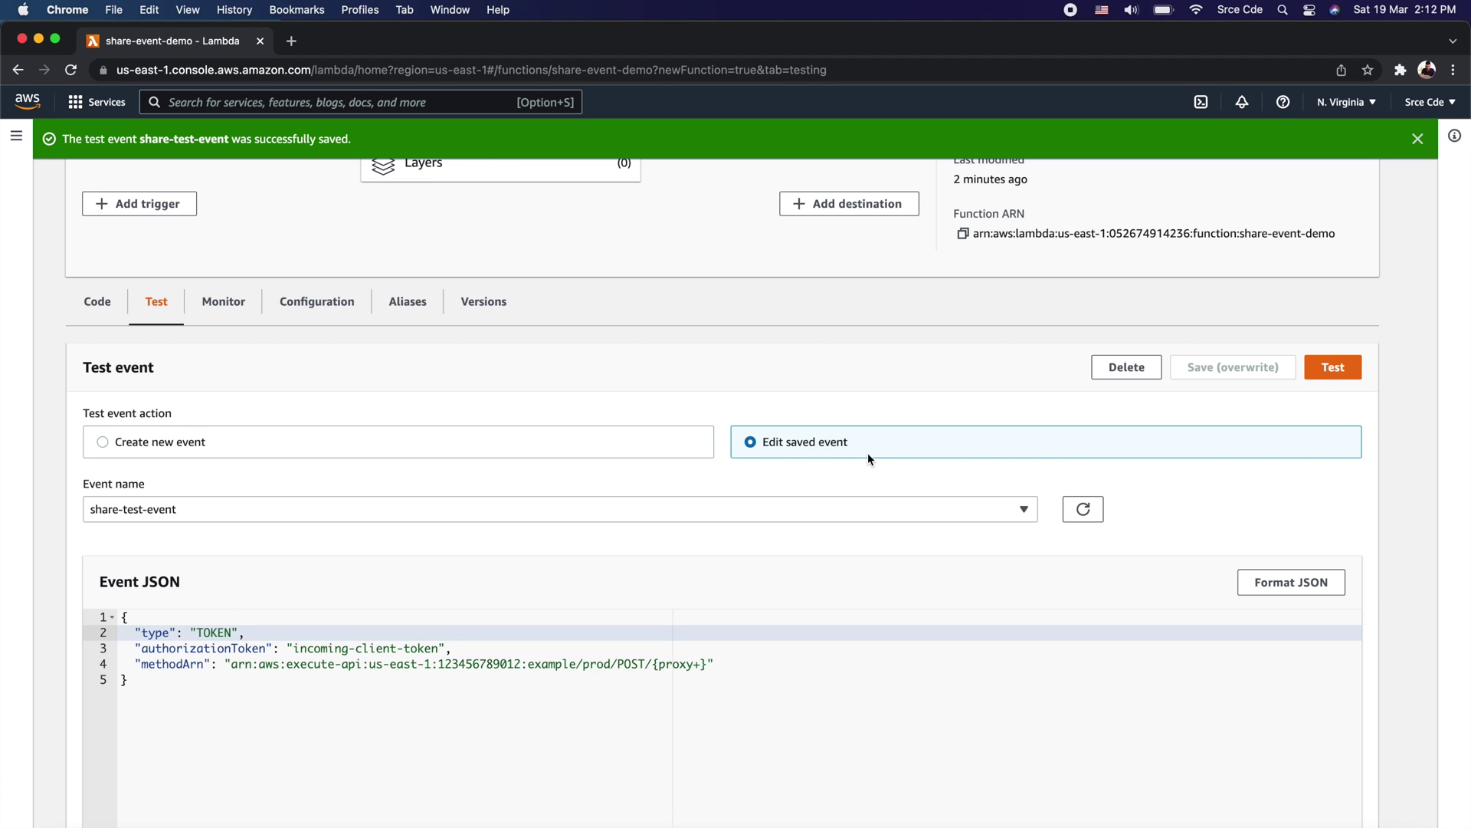
{"action": "scroll", "coordinate": [669, 524], "scroll_direction": "down", "scroll_amount": 2}
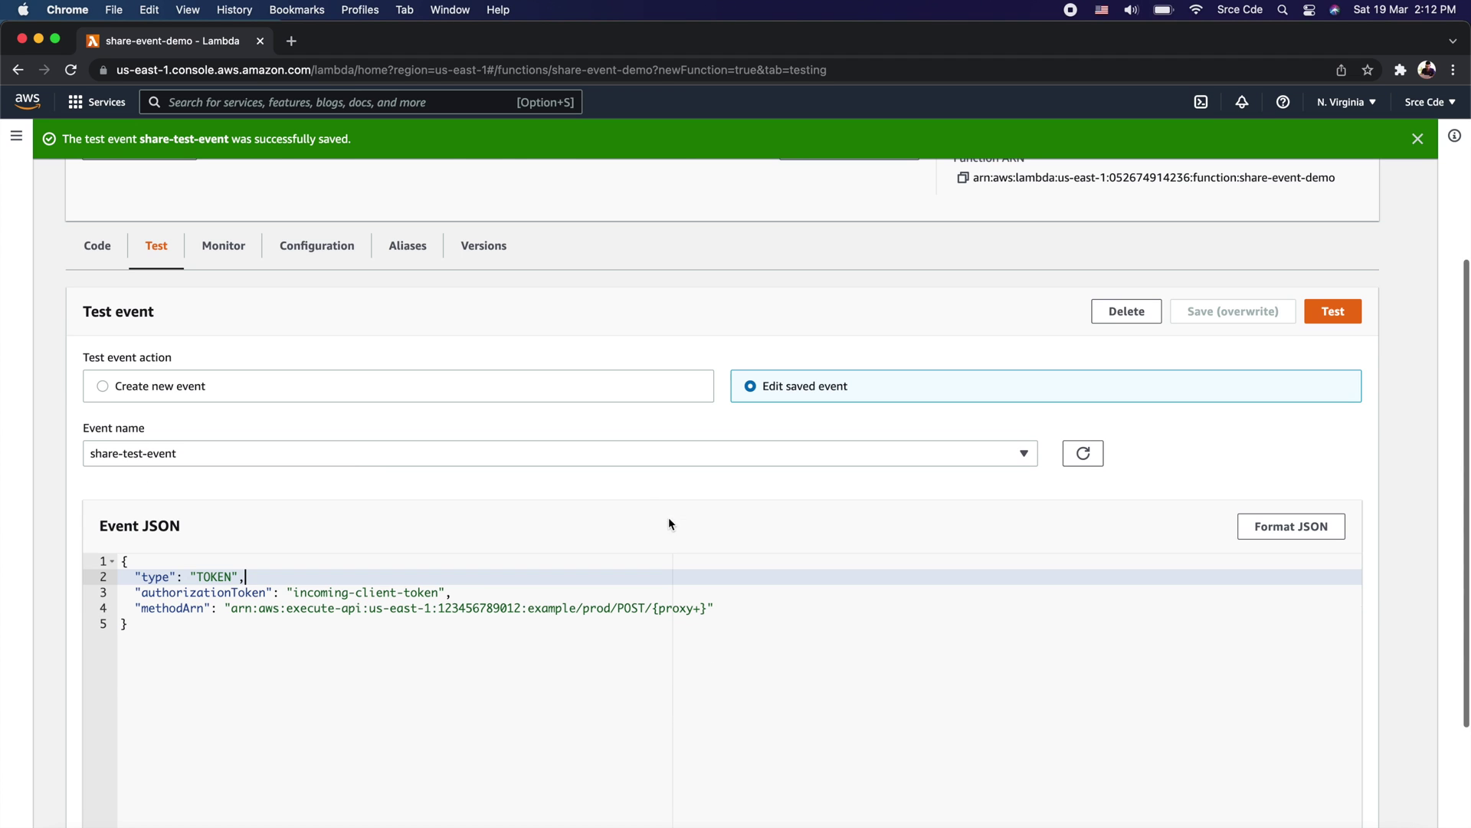
- View the new-event form, return to editing the saved event, and reselect share-test-event from the shareable saved events
{"action": "left_click", "coordinate": [155, 396]}
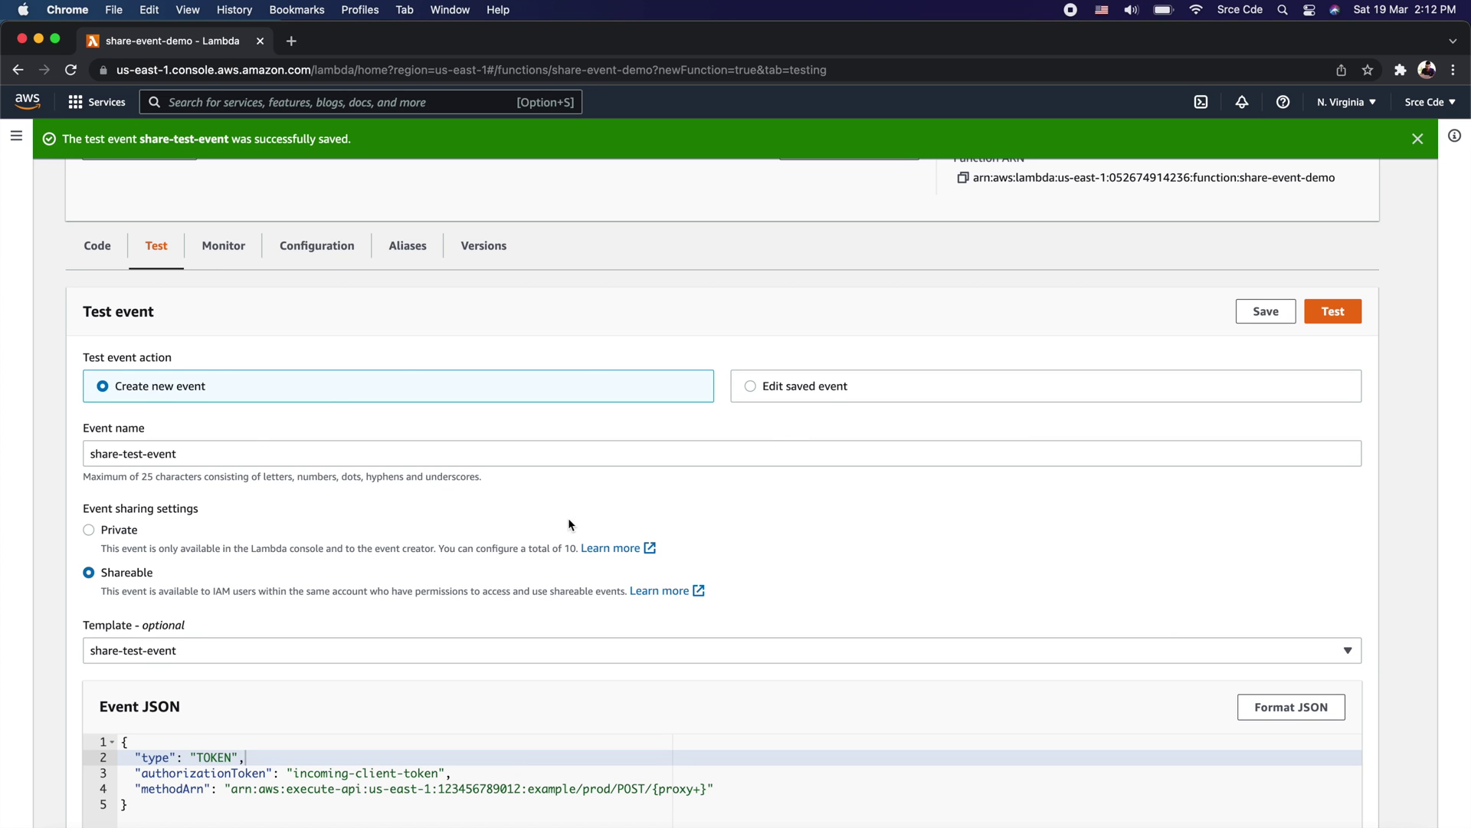
{"action": "left_click", "coordinate": [833, 388]}
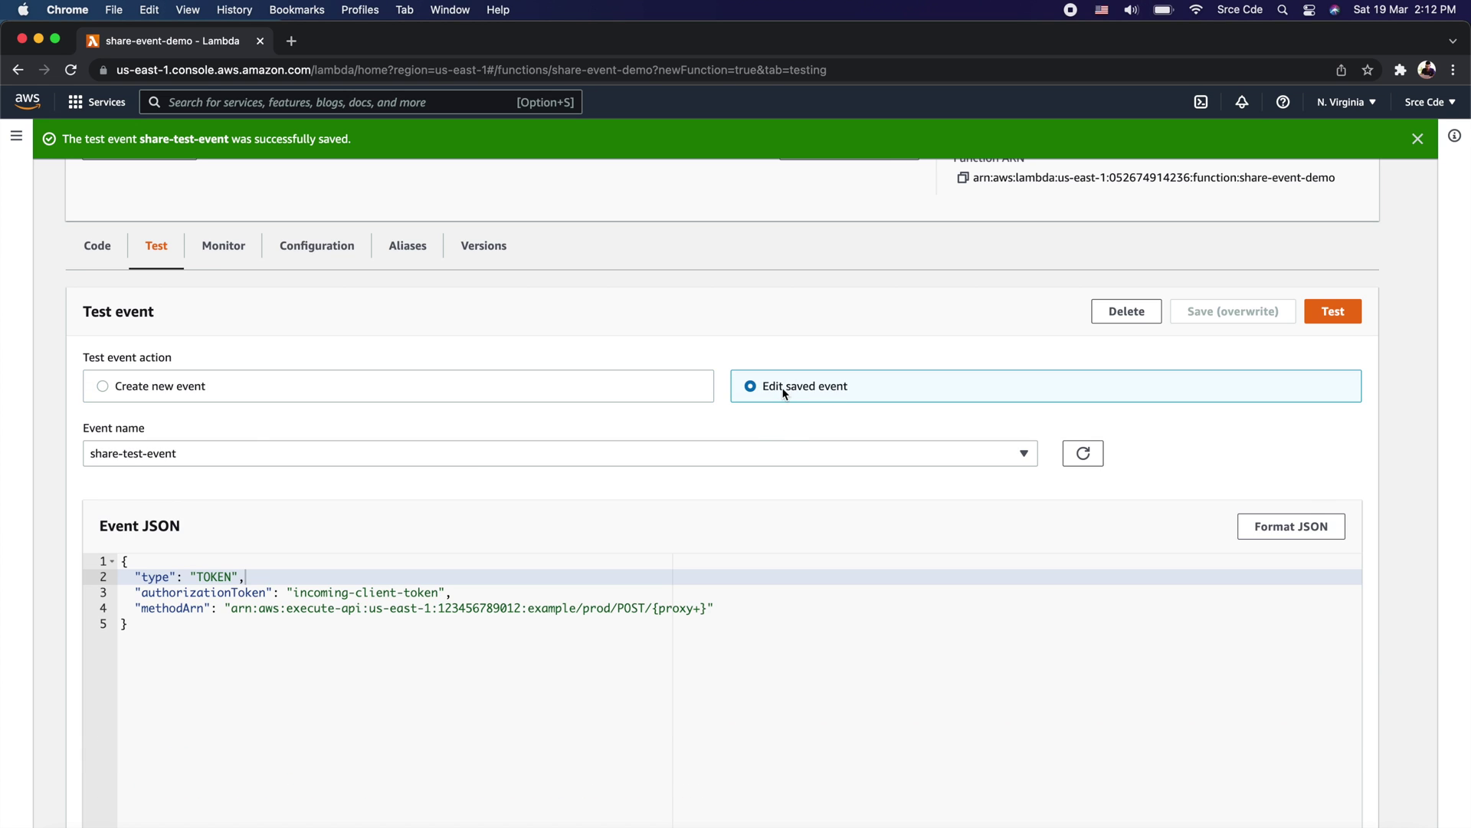
{"action": "left_click", "coordinate": [203, 454]}
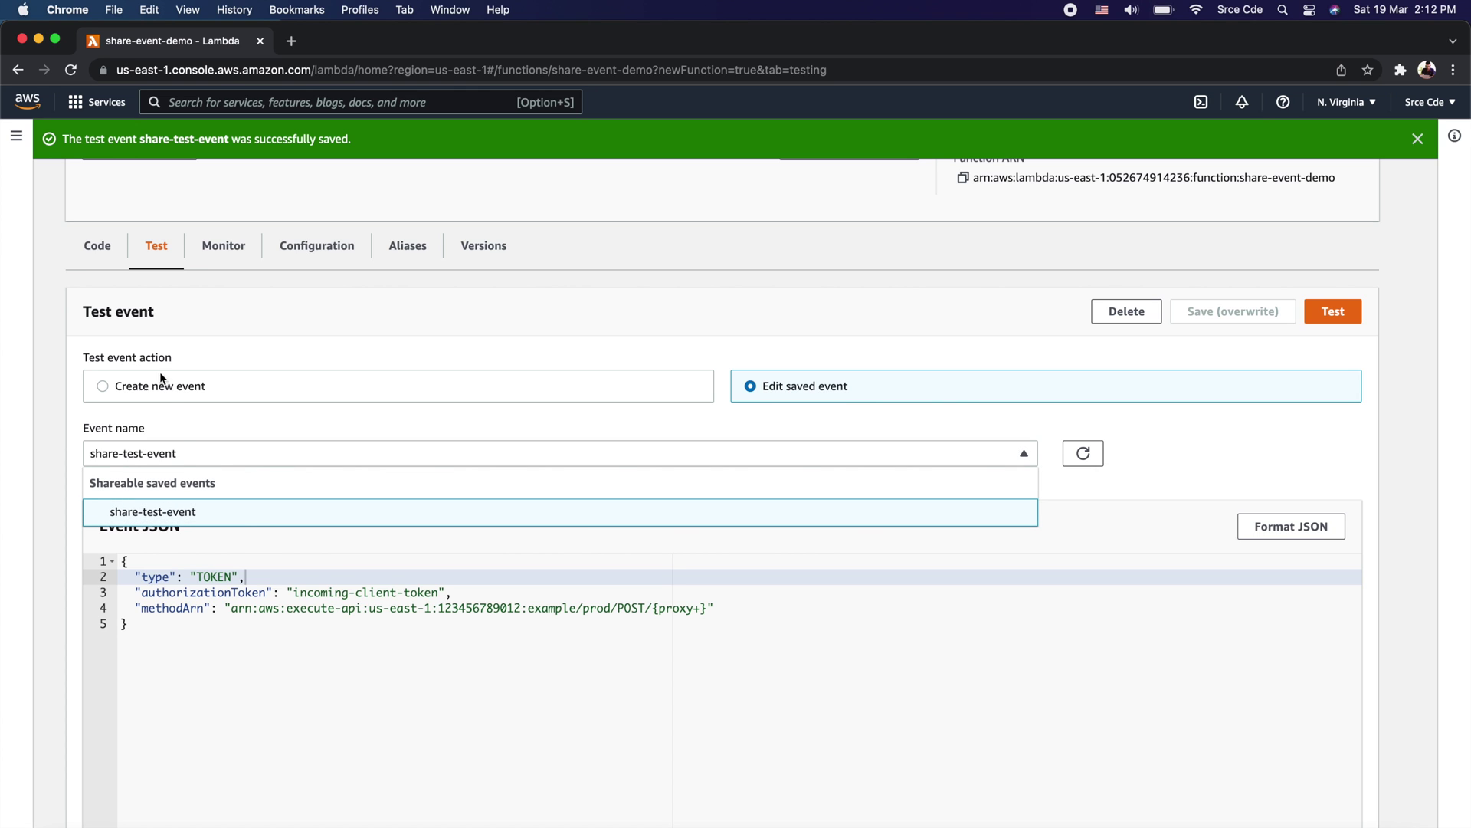
{"action": "left_click", "coordinate": [301, 512]}
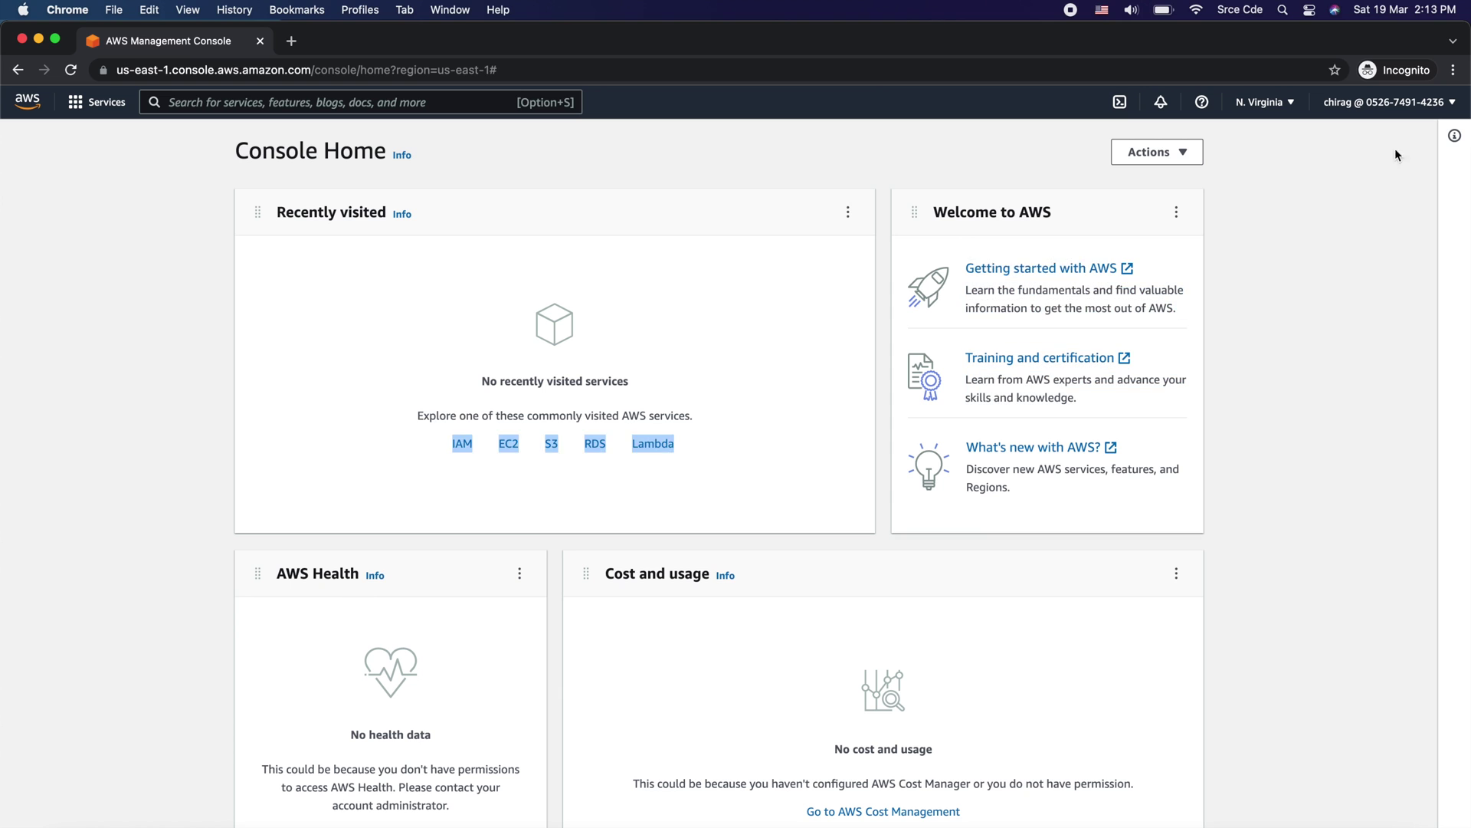
- Search the AWS services for "iam", open IAM in a separate browser tab and bring it to the front
{"action": "left_click", "coordinate": [798, 299]}
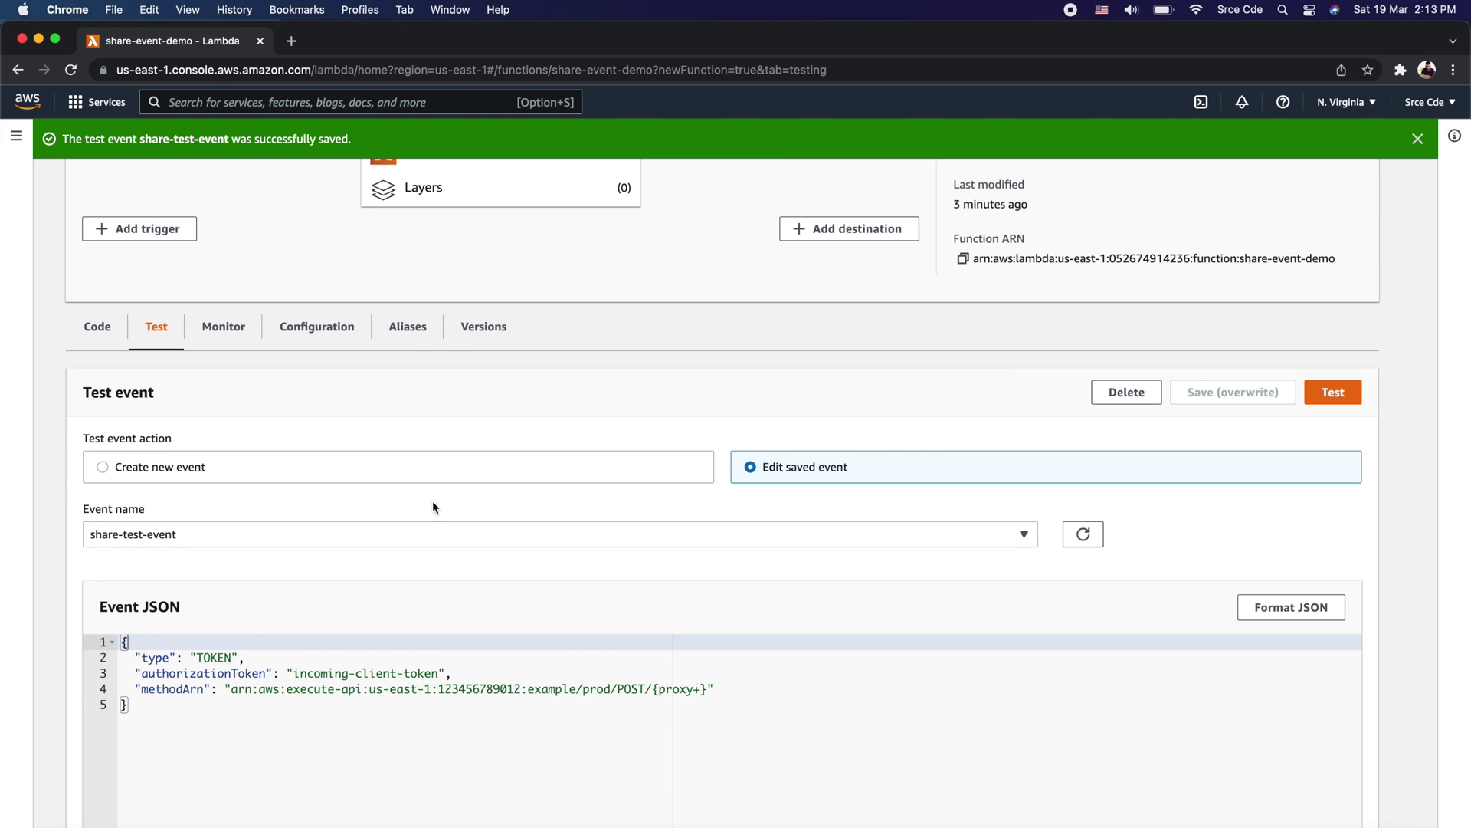
{"action": "left_click", "coordinate": [401, 102]}
{"action": "type", "text": "iam"}
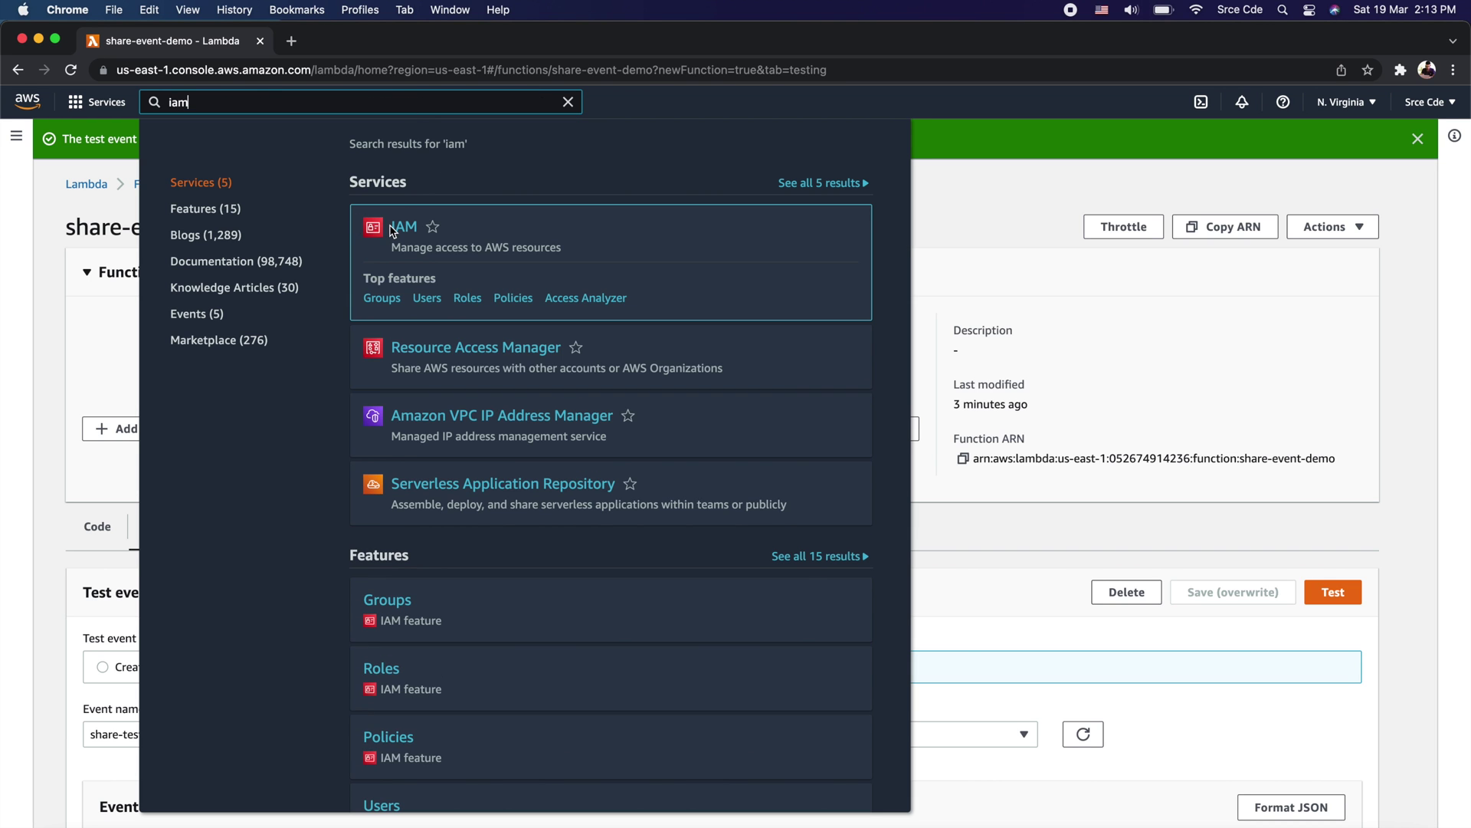
{"action": "left_click", "coordinate": [398, 230], "text": "super"}
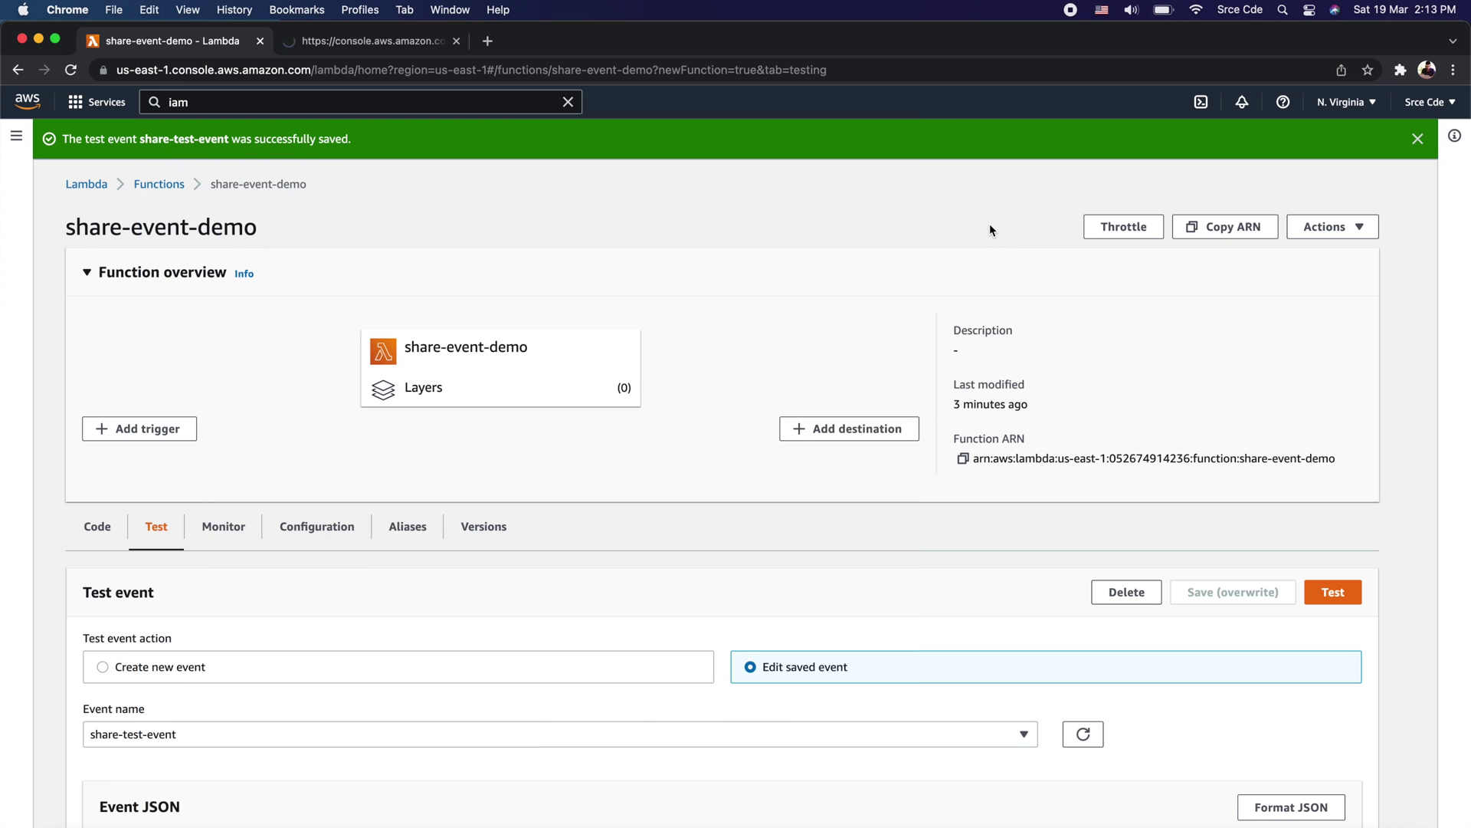
{"action": "left_click", "coordinate": [365, 46]}
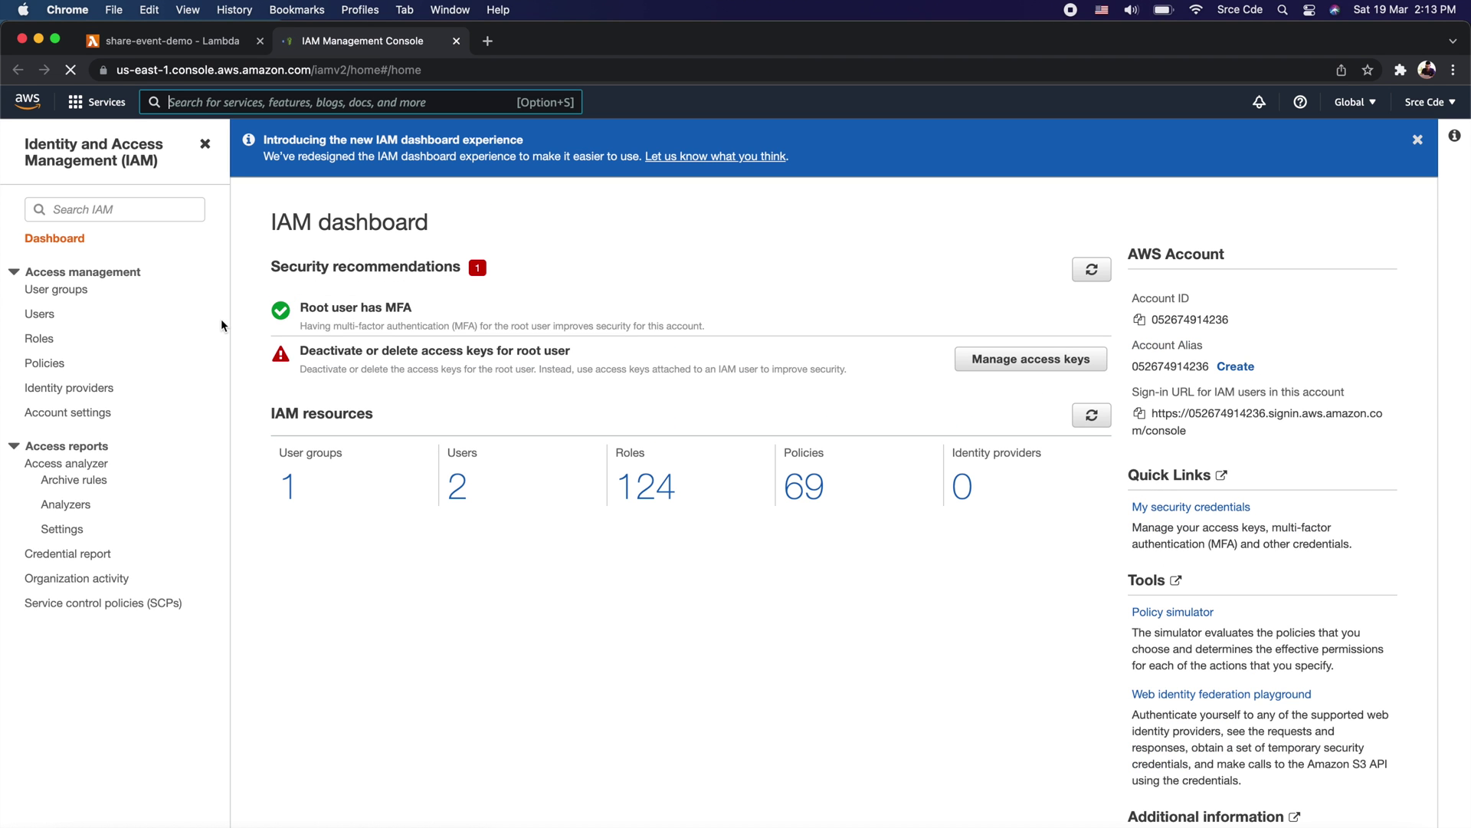
- Open the IAM user list and view the details of the first listed user
{"action": "left_click", "coordinate": [42, 316]}
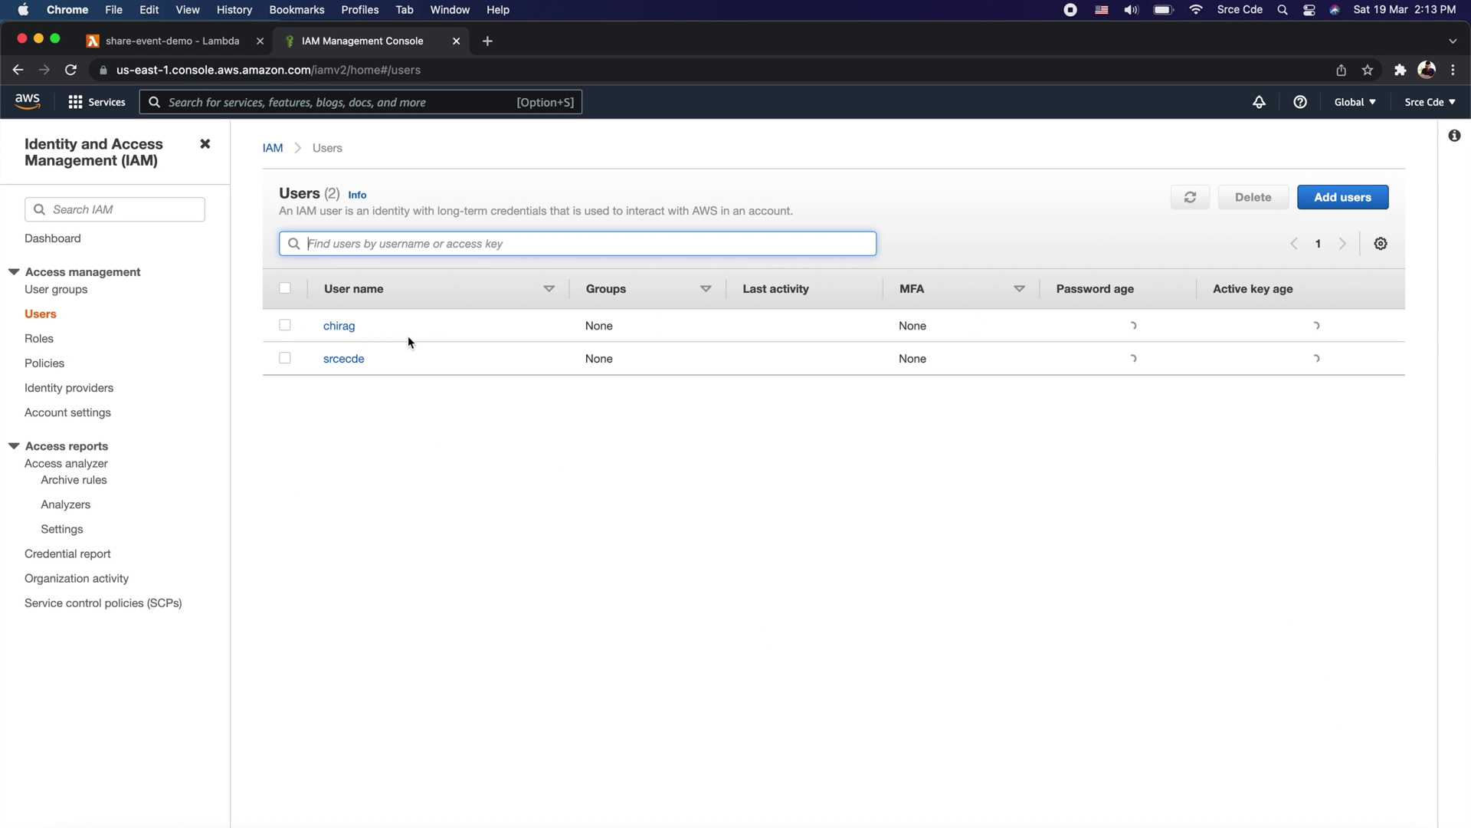
{"action": "left_click", "coordinate": [331, 327]}
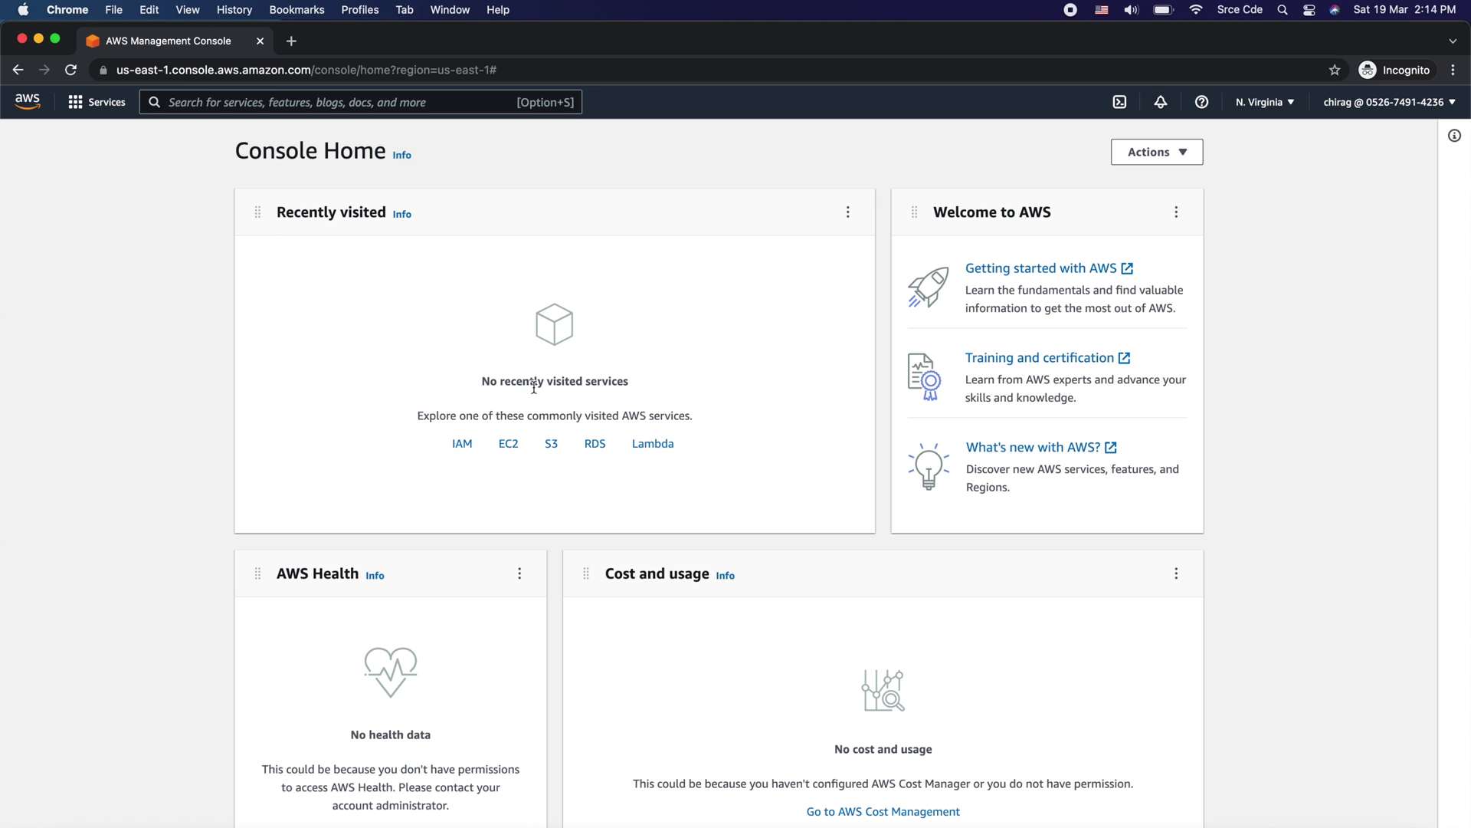
- In the IAM user's incognito session, find the share-event-demo Lambda function by last-modified date, open it and examine its test event form
{"action": "left_click", "coordinate": [653, 445]}
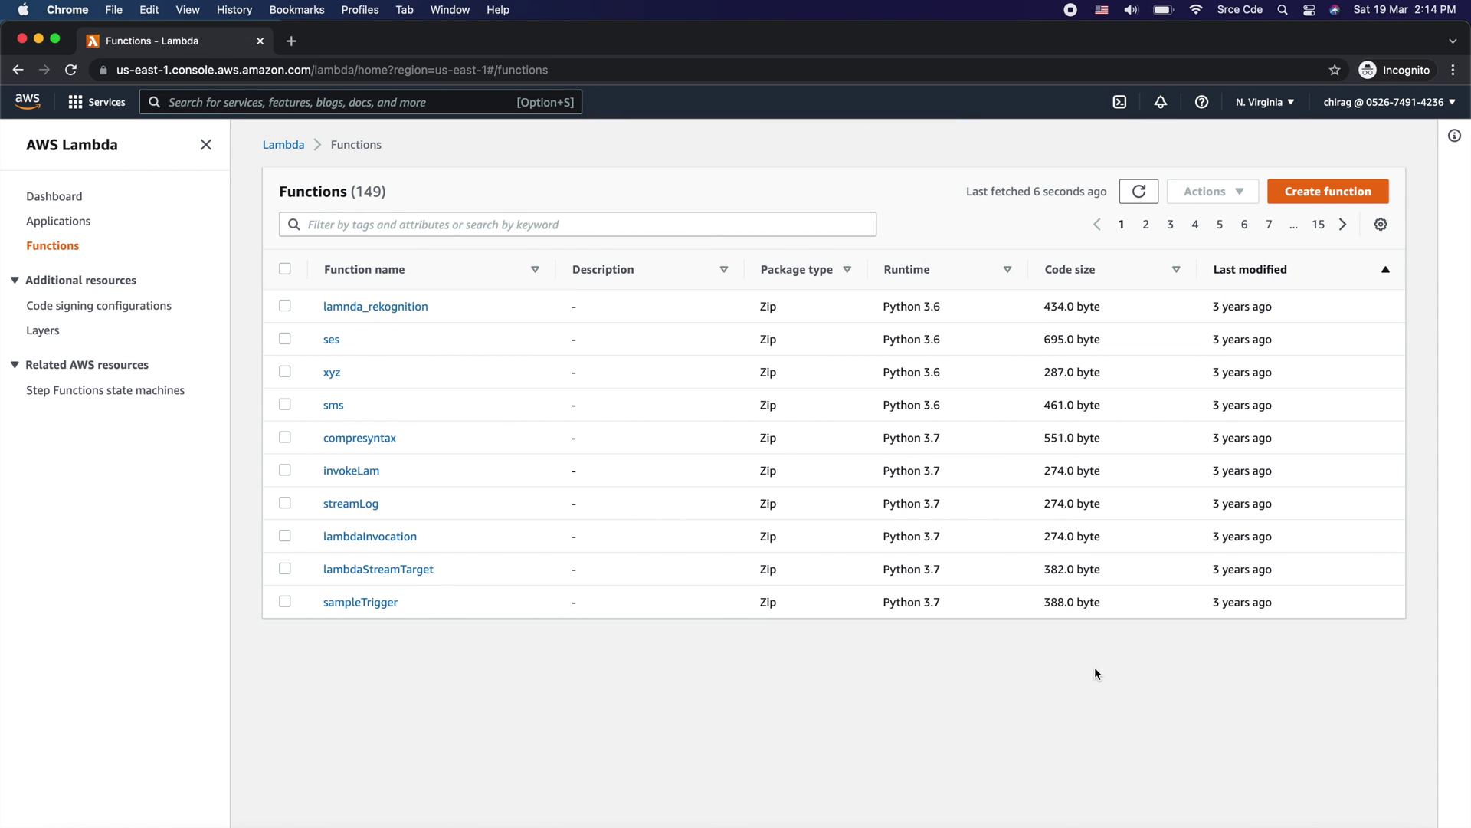
{"action": "left_click", "coordinate": [1249, 274]}
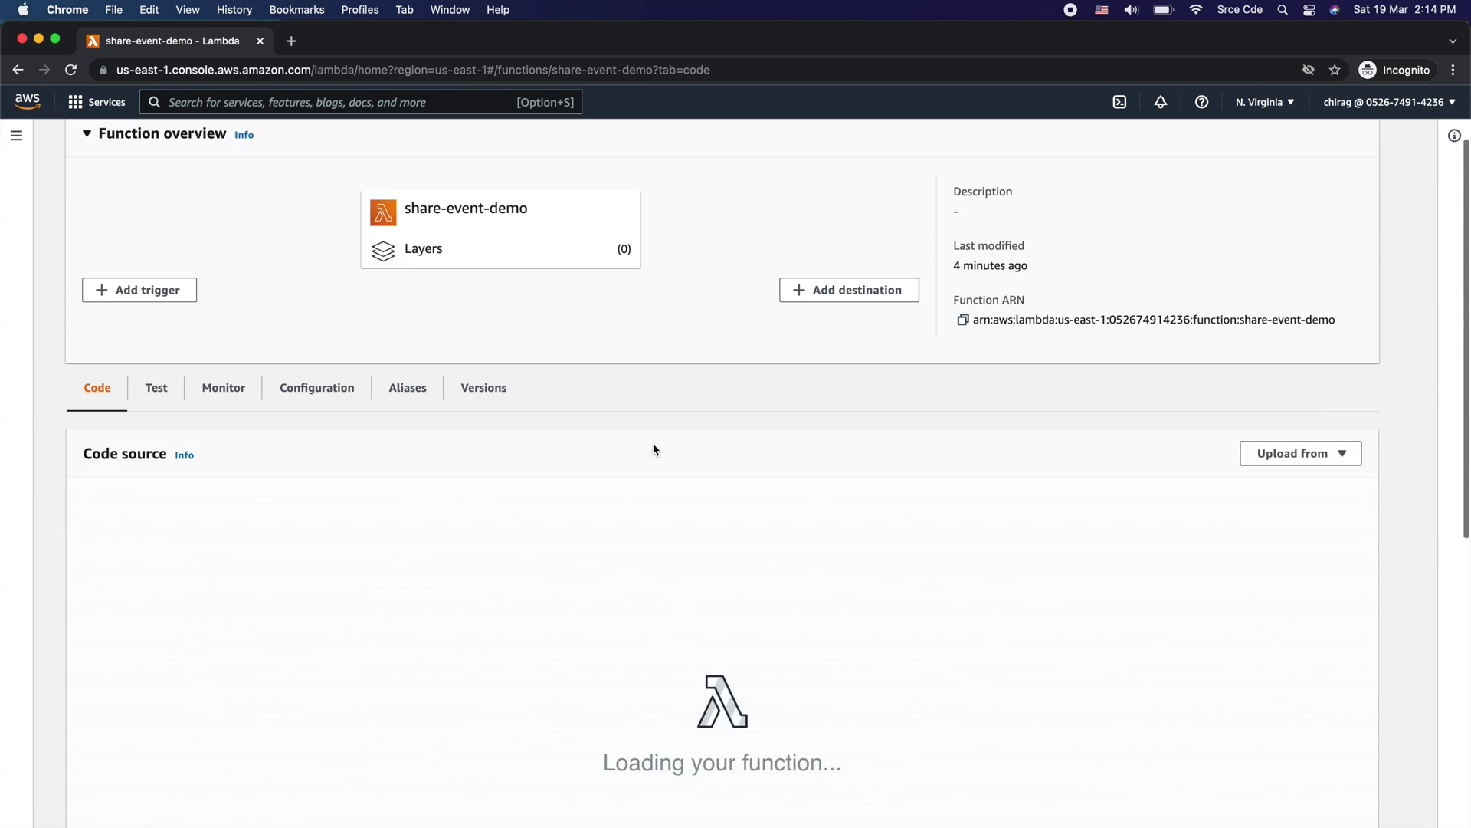
{"action": "scroll", "coordinate": [653, 449], "scroll_direction": "down", "scroll_amount": 2}
{"action": "left_click", "coordinate": [153, 329]}
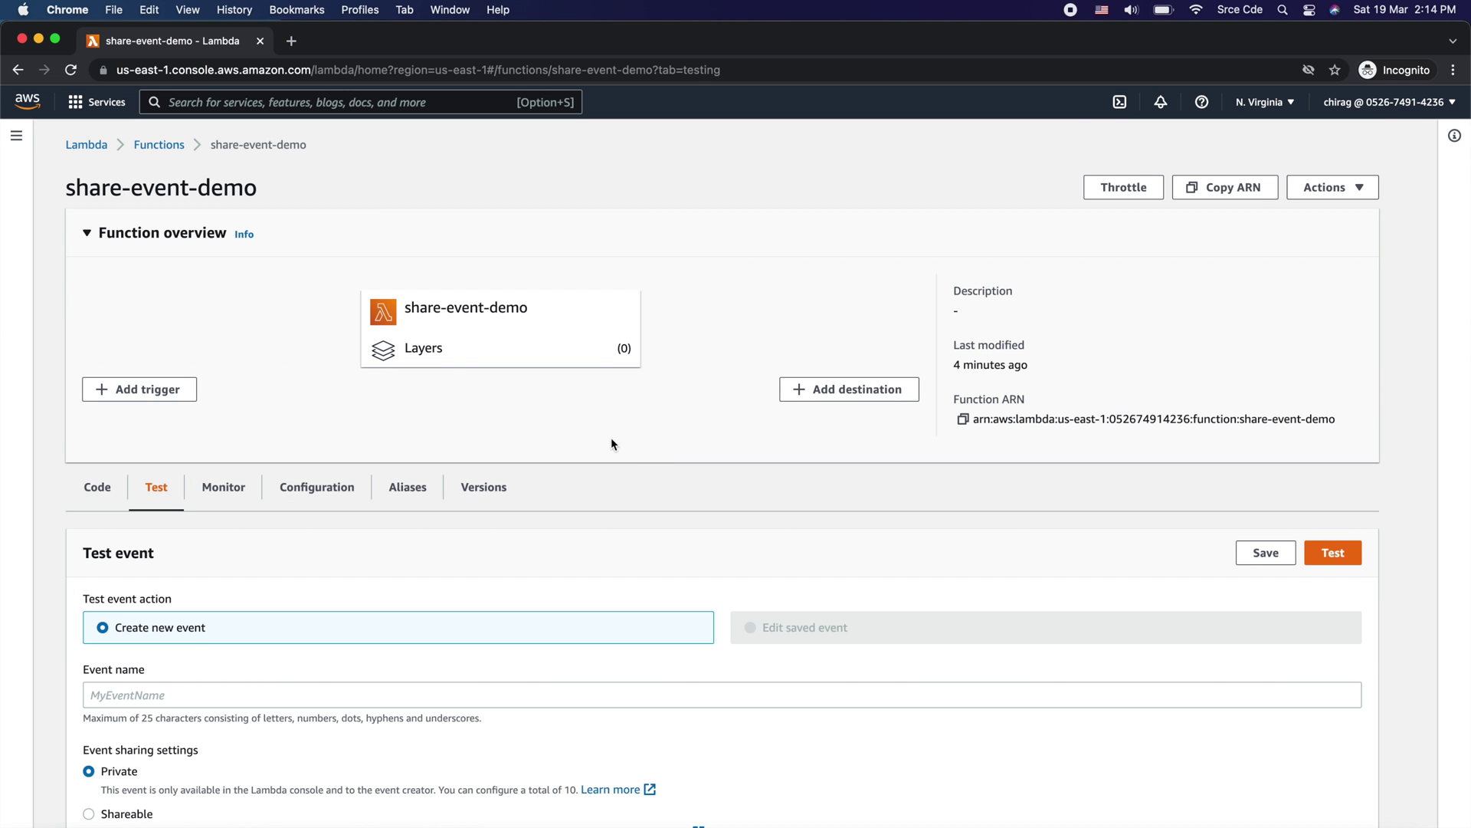
{"action": "scroll", "coordinate": [662, 467], "scroll_direction": "down", "scroll_amount": 3}
{"action": "scroll", "coordinate": [663, 469], "scroll_direction": "up", "scroll_amount": 1}
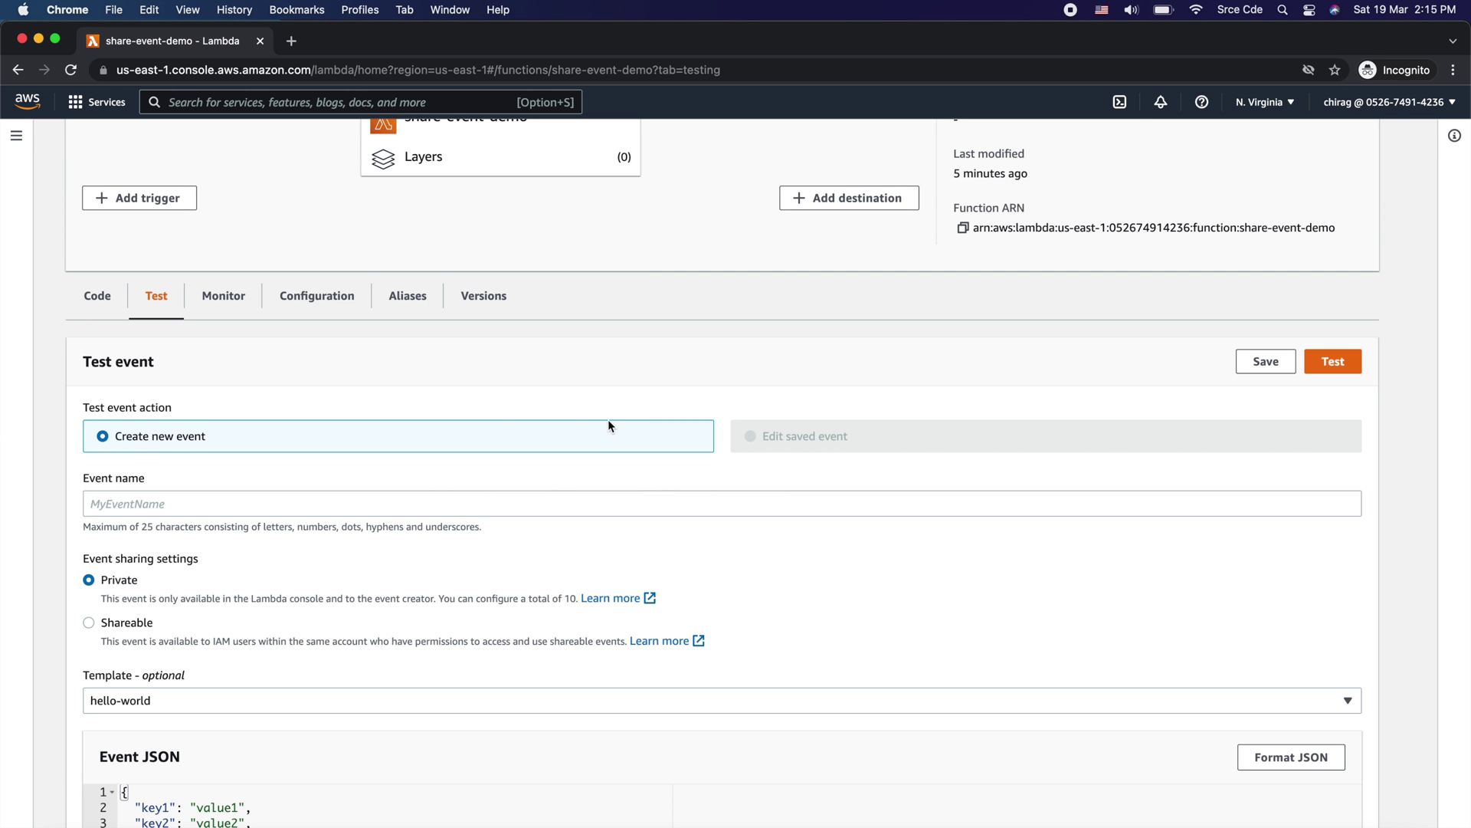
{"action": "scroll", "coordinate": [608, 425], "scroll_direction": "up", "scroll_amount": 2}
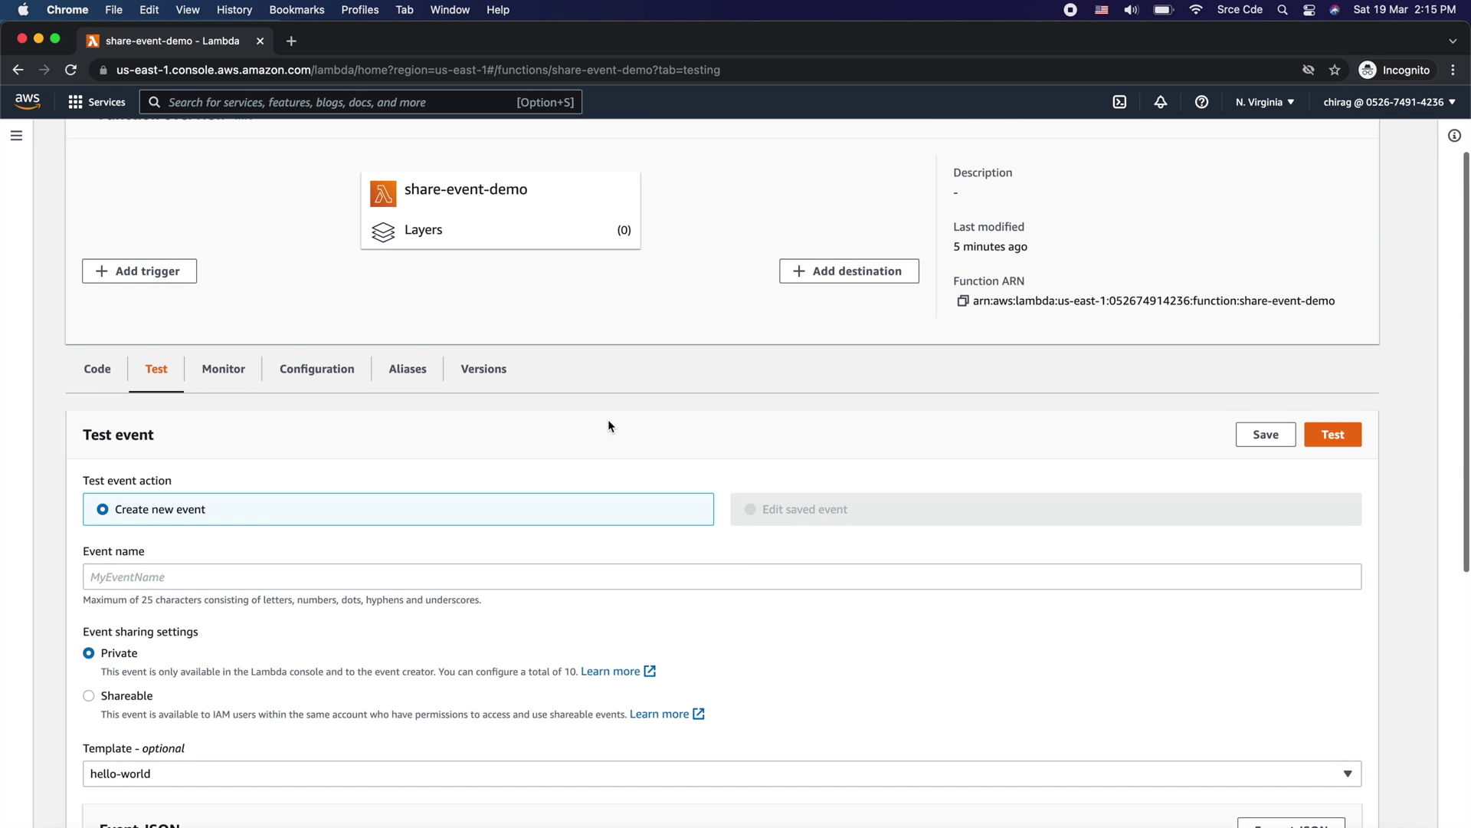
{"action": "scroll", "coordinate": [608, 426], "scroll_direction": "down", "scroll_amount": 4}
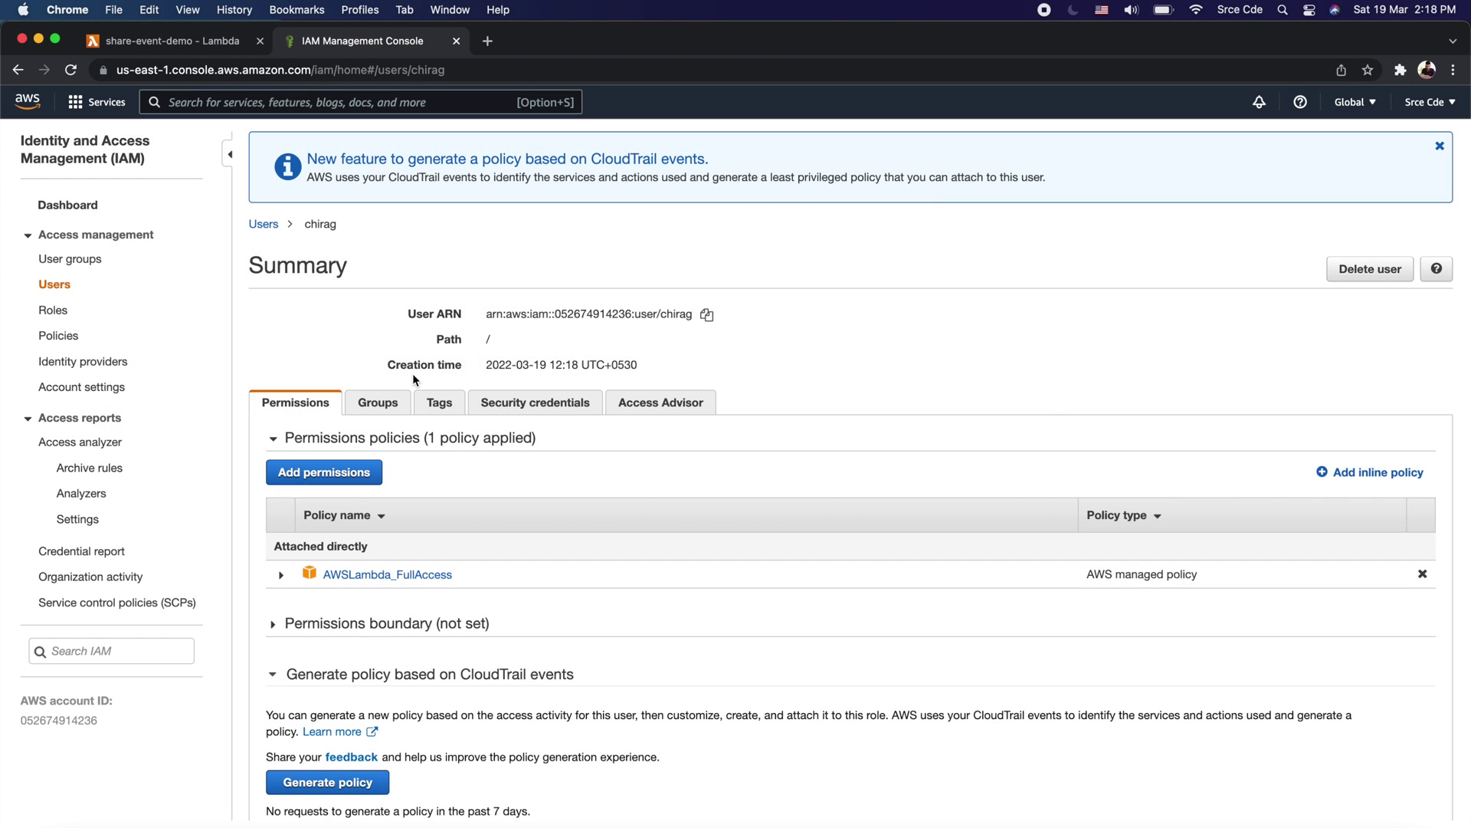
- Review the permission policies attached to the IAM user, and recheck the function's test page in that user's incognito session
{"action": "scroll", "coordinate": [440, 459], "scroll_direction": "down", "scroll_amount": 1}
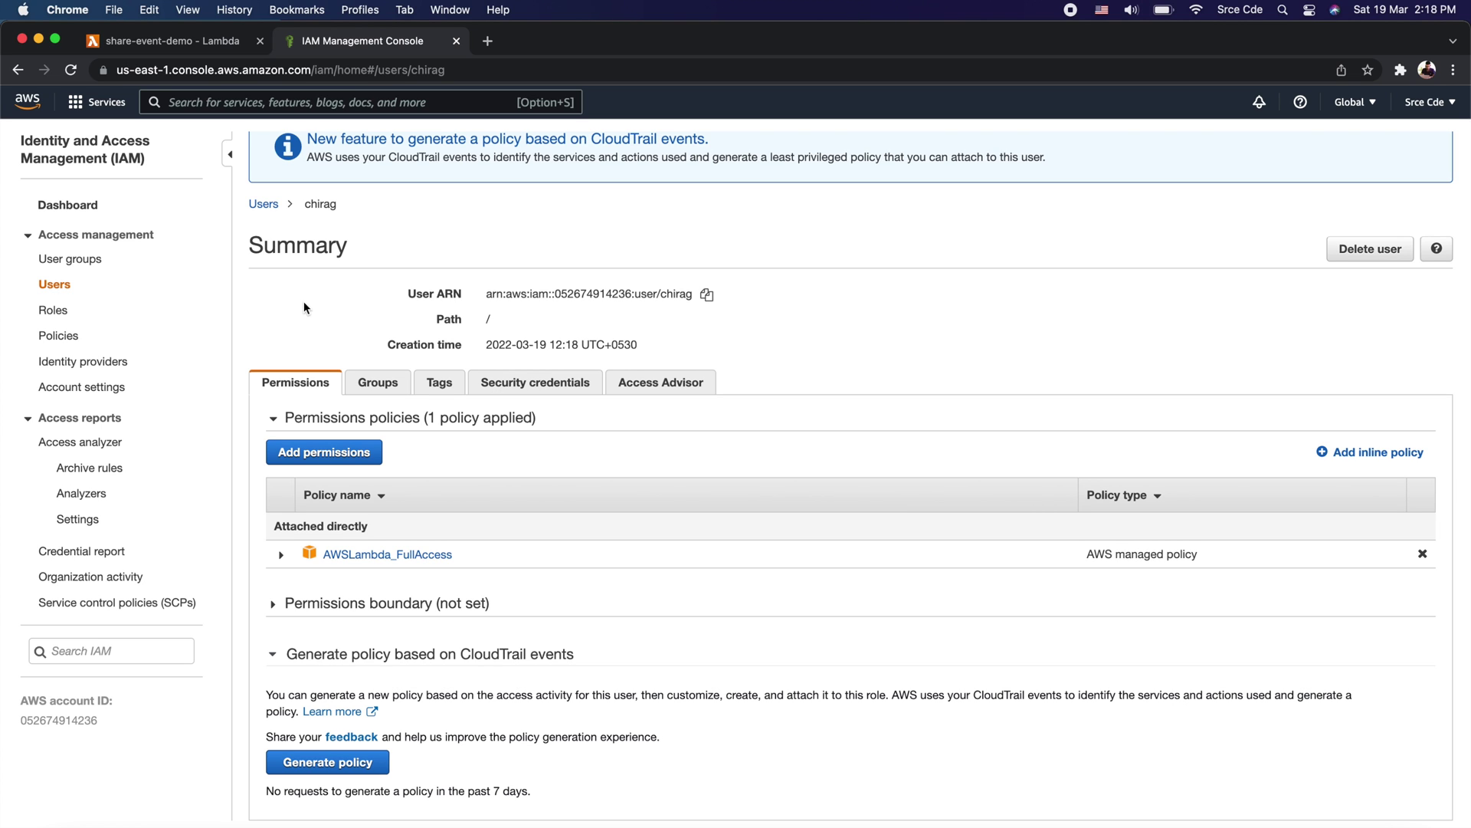
{"action": "left_click", "coordinate": [153, 44]}
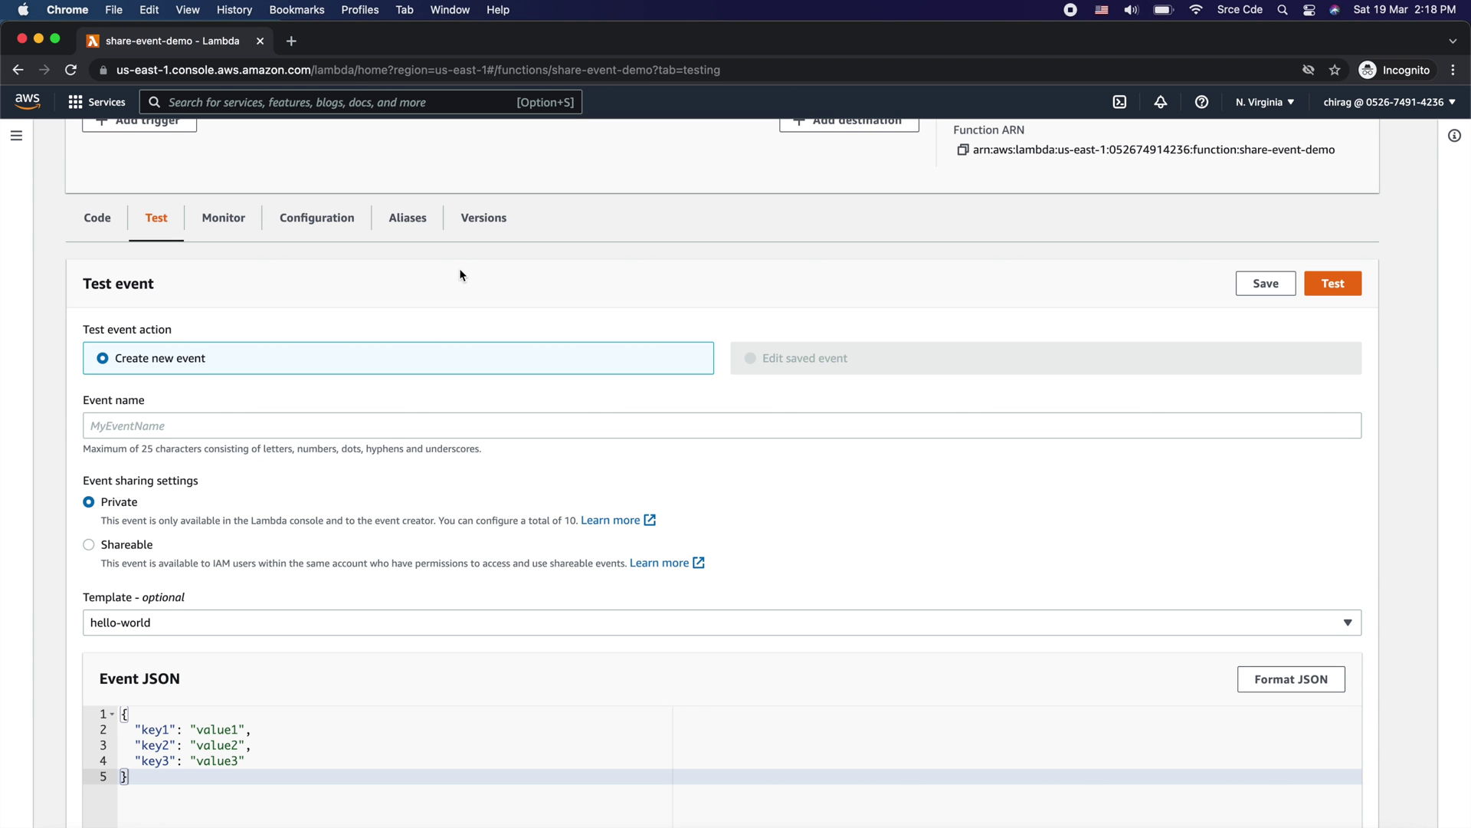
{"action": "scroll", "coordinate": [661, 458], "scroll_direction": "up", "scroll_amount": 5}
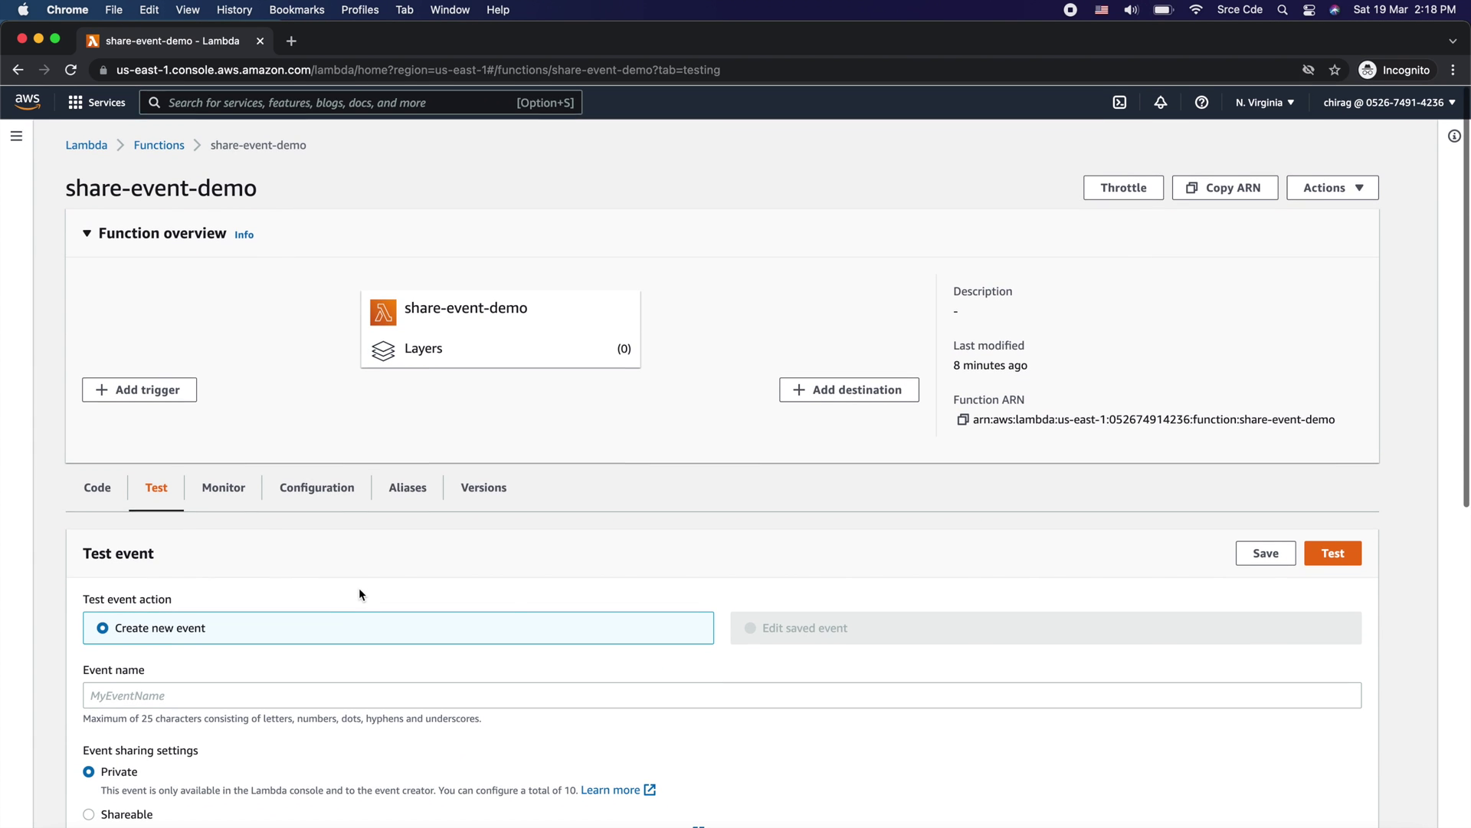
- Back in the IAM window, attach the existing policy AmazonEventBridgeSchemasFullAccess directly to the user, searching for it with "eventbri"
{"action": "key", "text": "super+grave"}
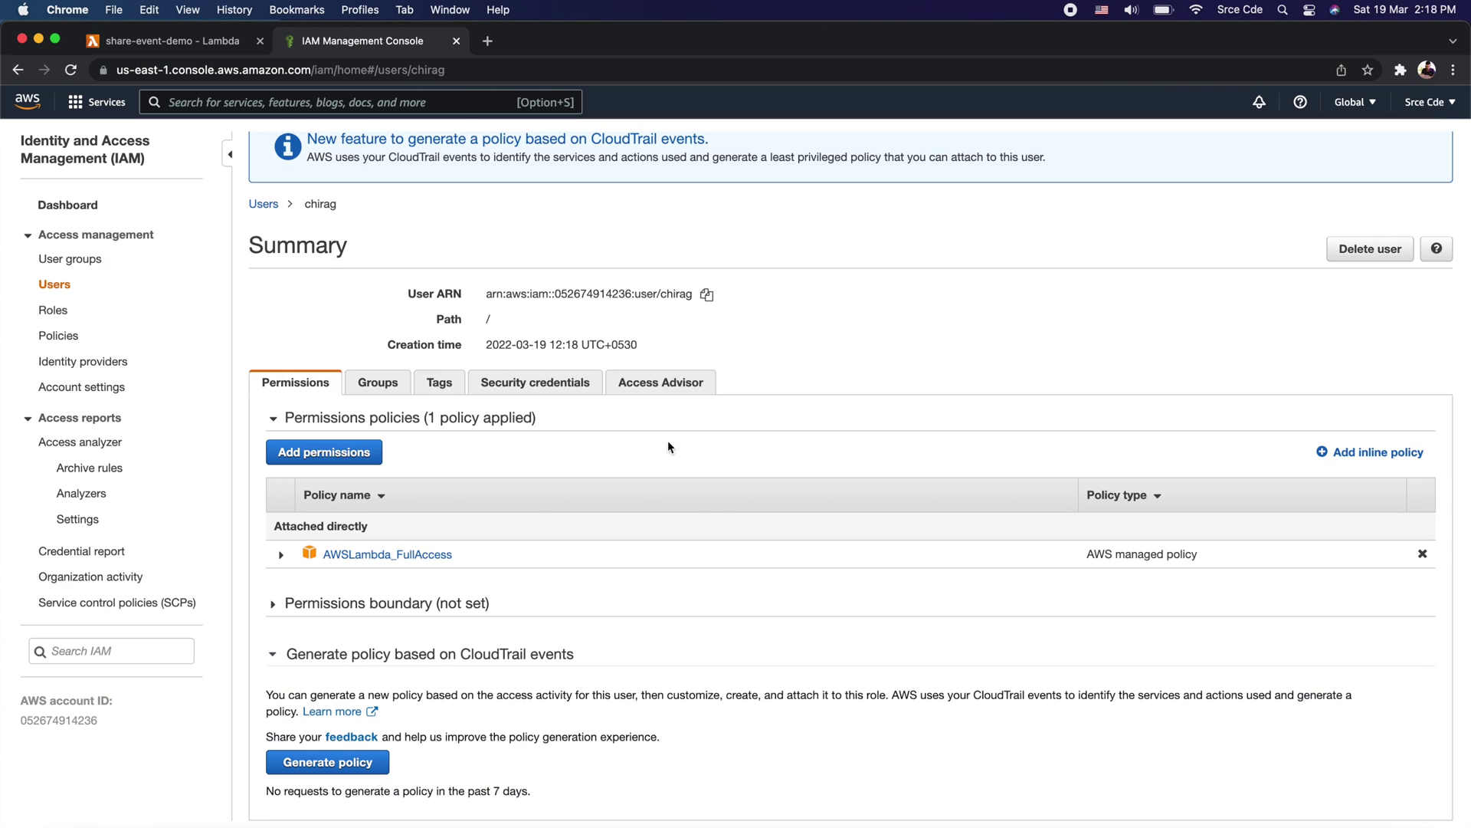
{"action": "left_click", "coordinate": [361, 457]}
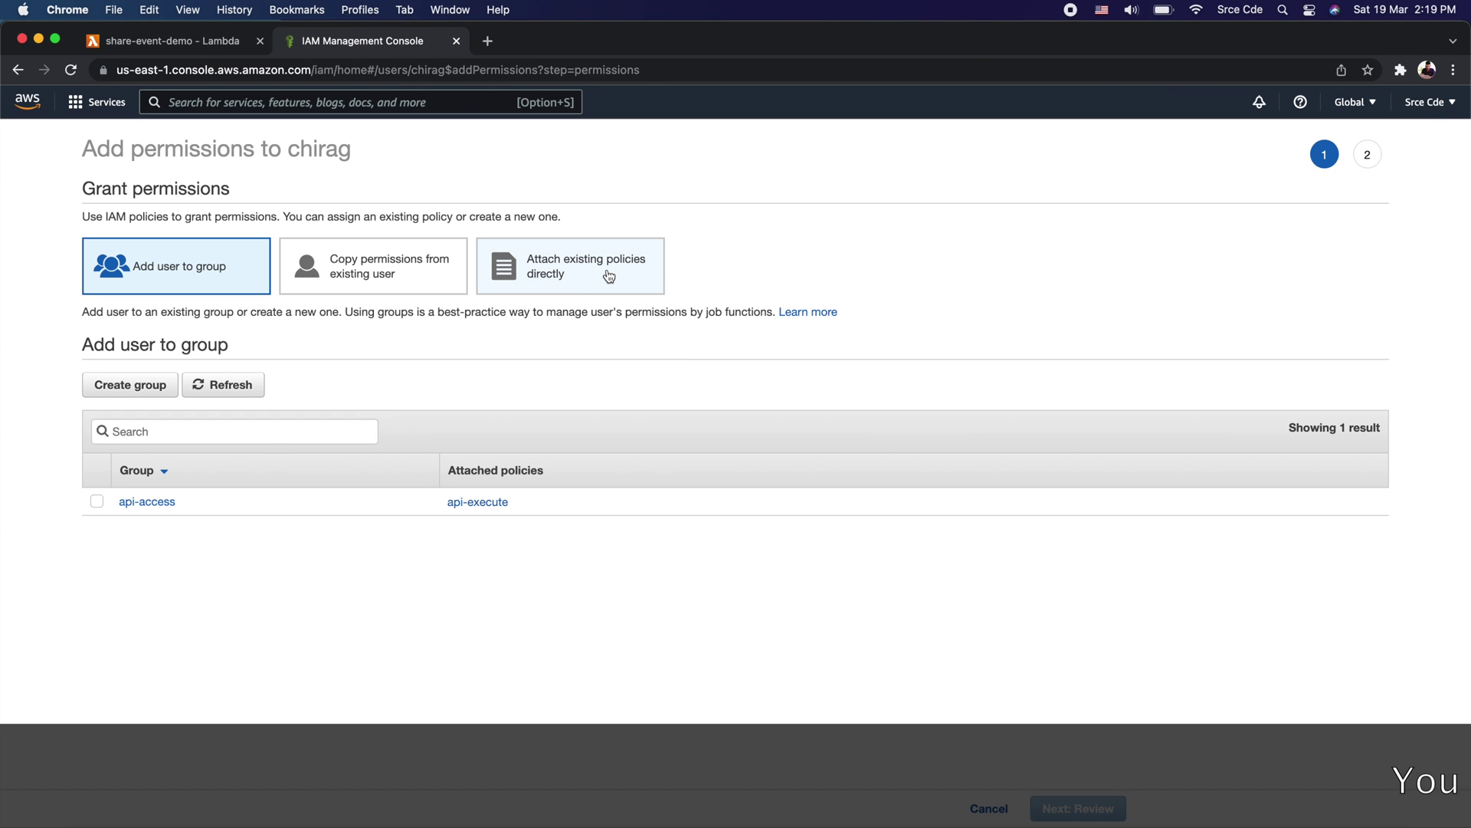
{"action": "left_click", "coordinate": [609, 275]}
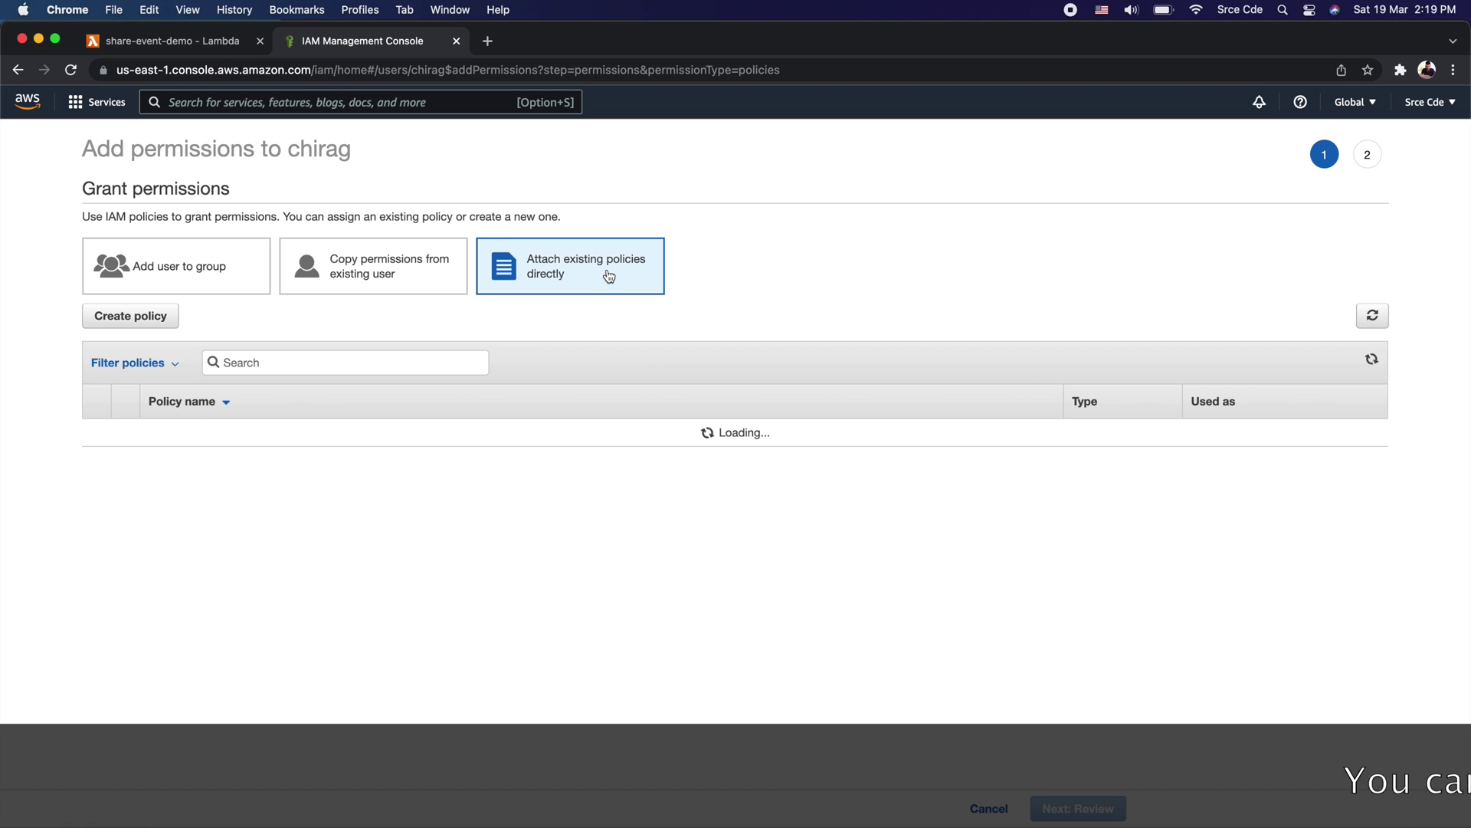
{"action": "left_click", "coordinate": [303, 365]}
{"action": "type", "text": "eventbri"}
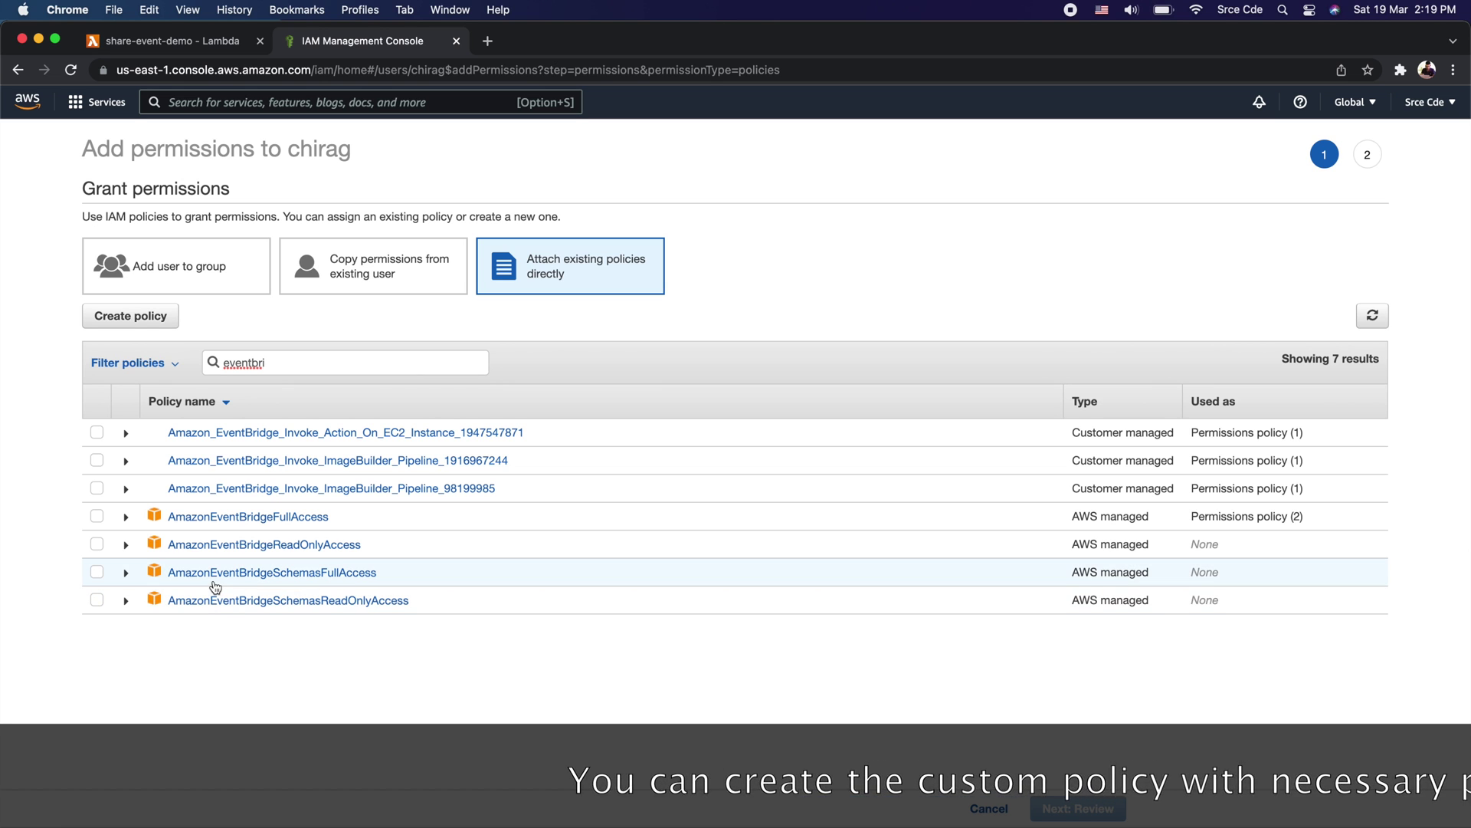
{"action": "left_click", "coordinate": [97, 575]}
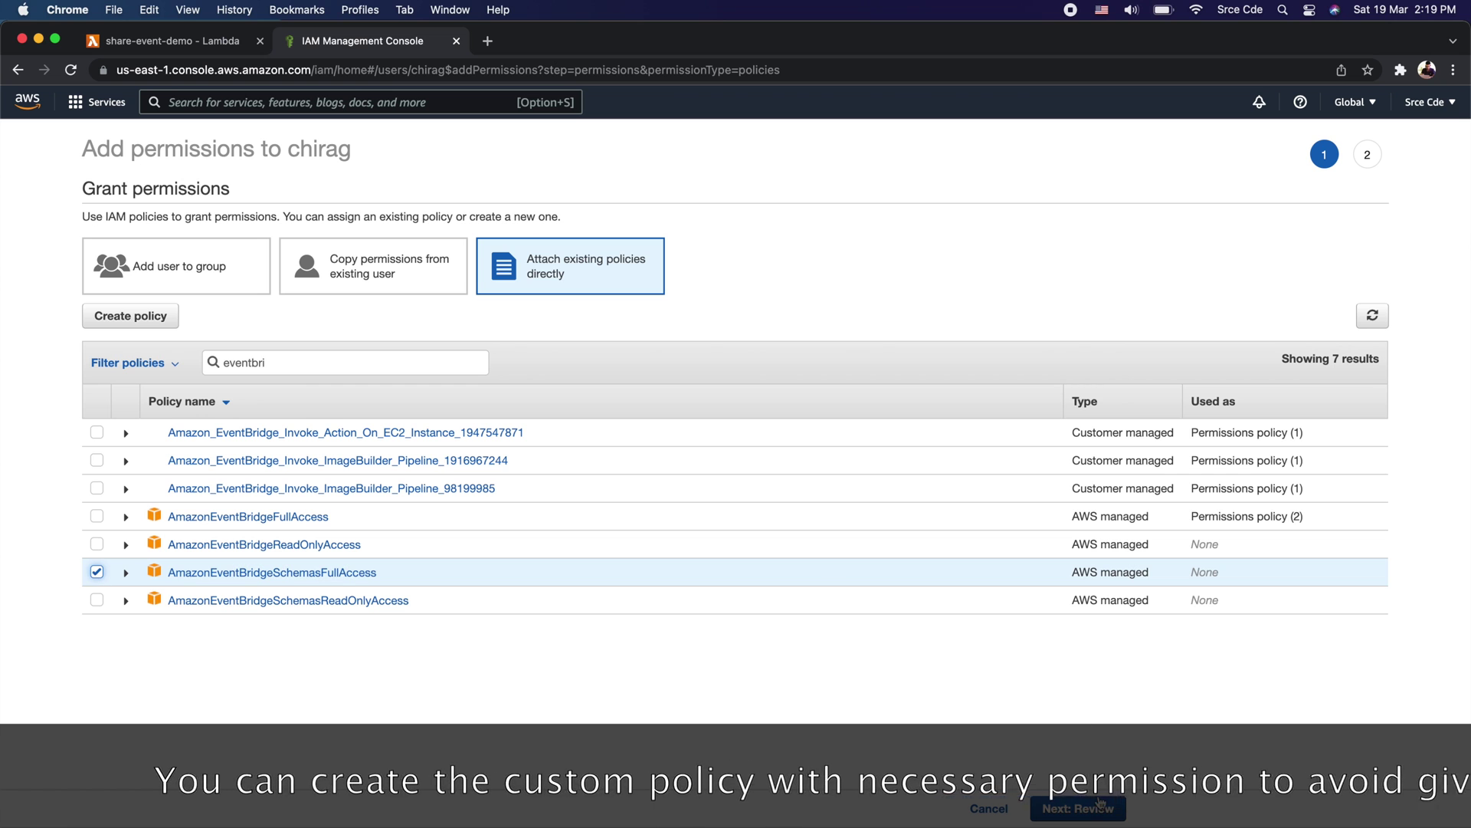
{"action": "left_click", "coordinate": [1078, 809]}
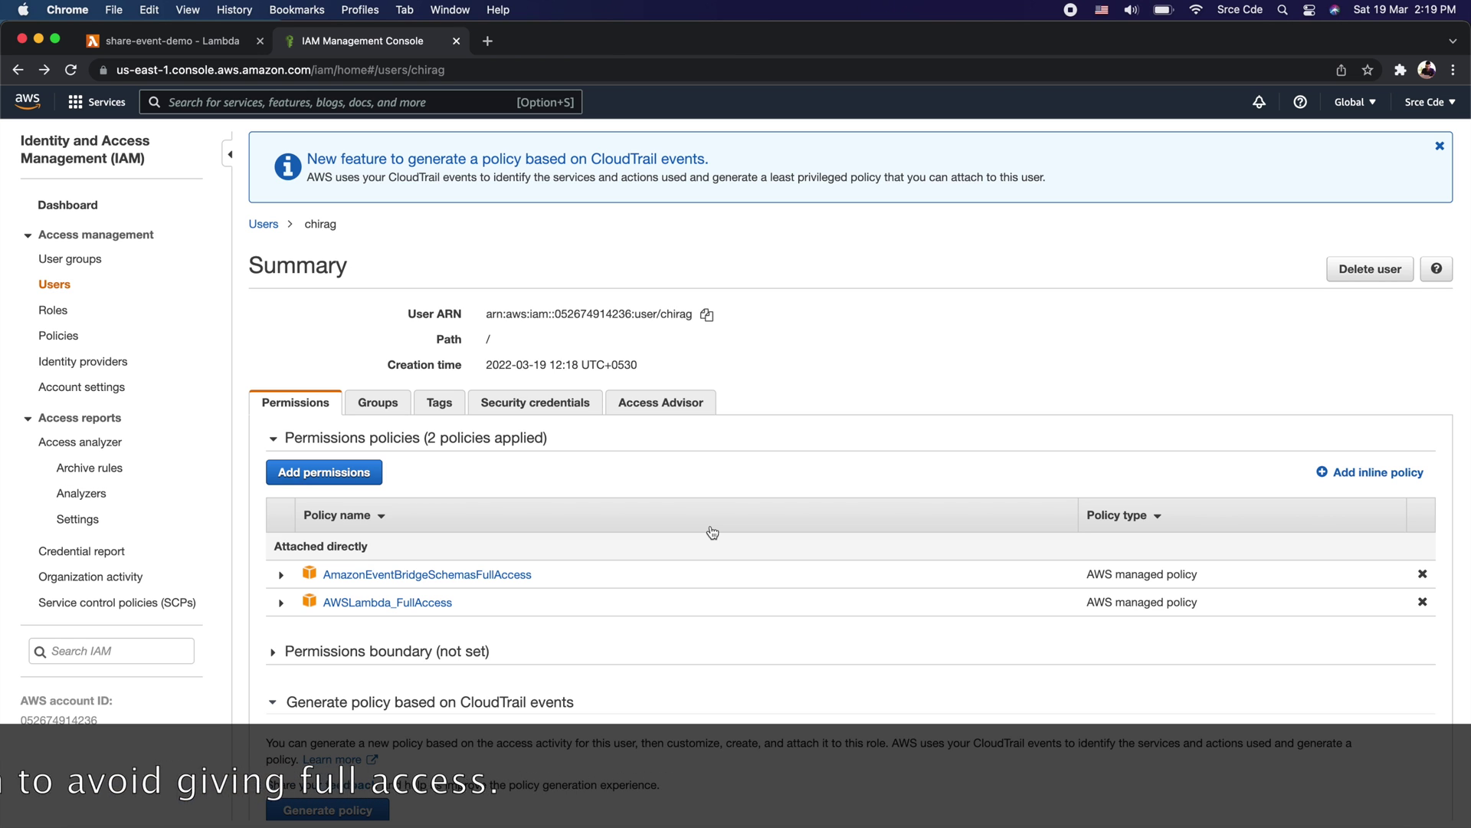
- In the IAM user's incognito session, reload the function page and select share-test-event from the shareable saved events
{"action": "key", "text": "super+grave"}
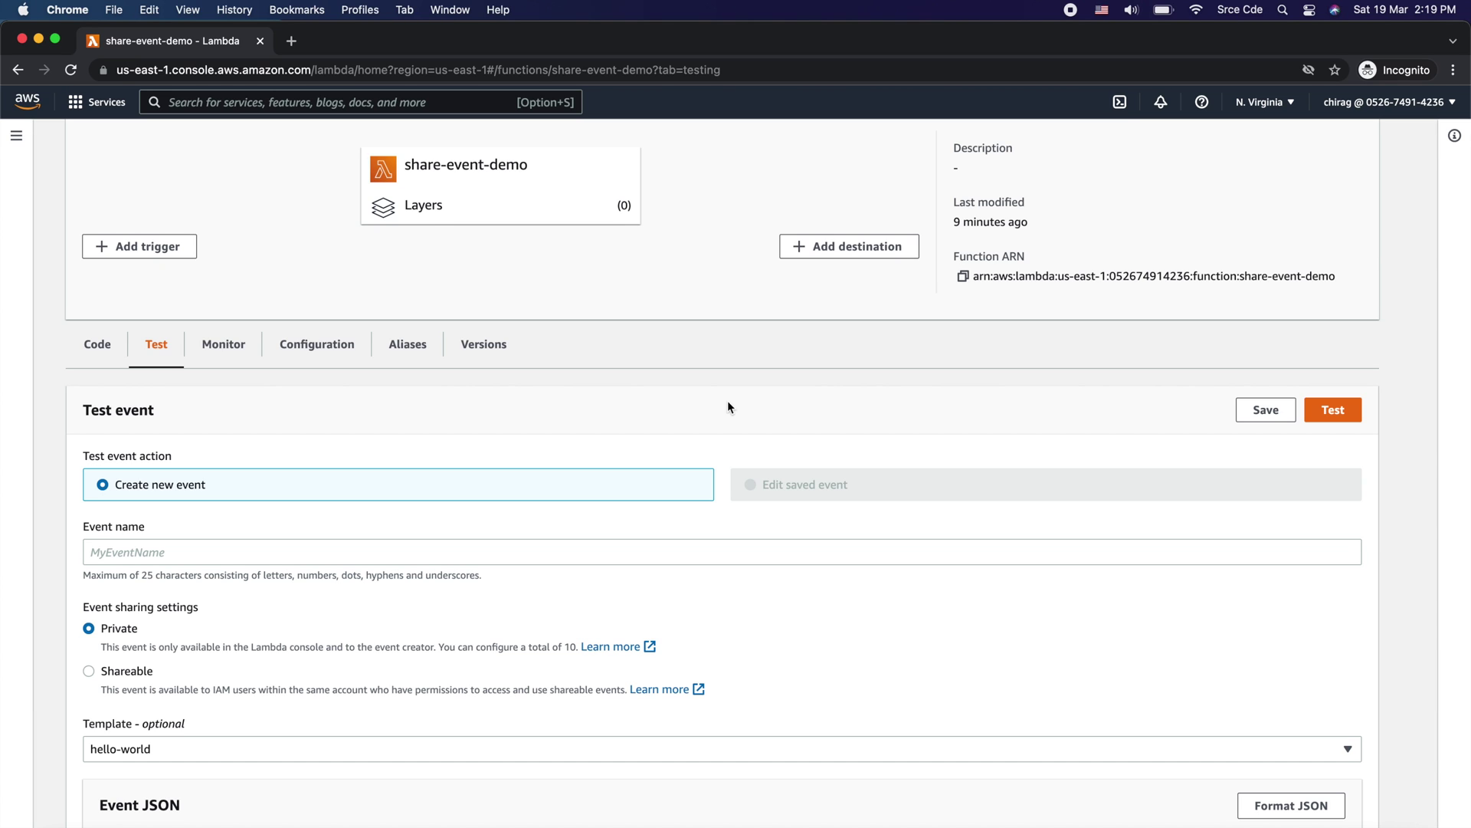
{"action": "key", "text": "super+r"}
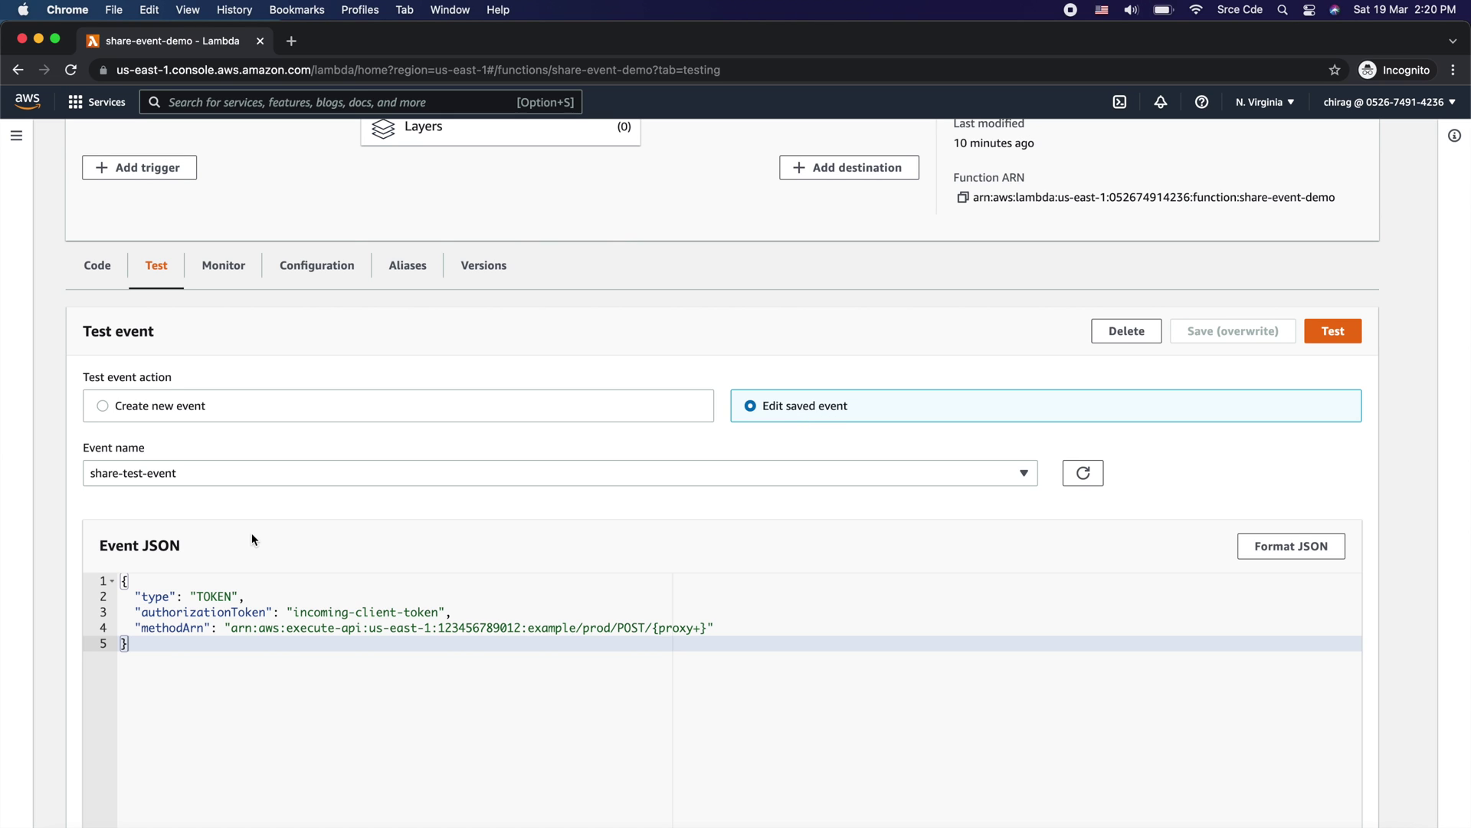
{"action": "left_click", "coordinate": [191, 475]}
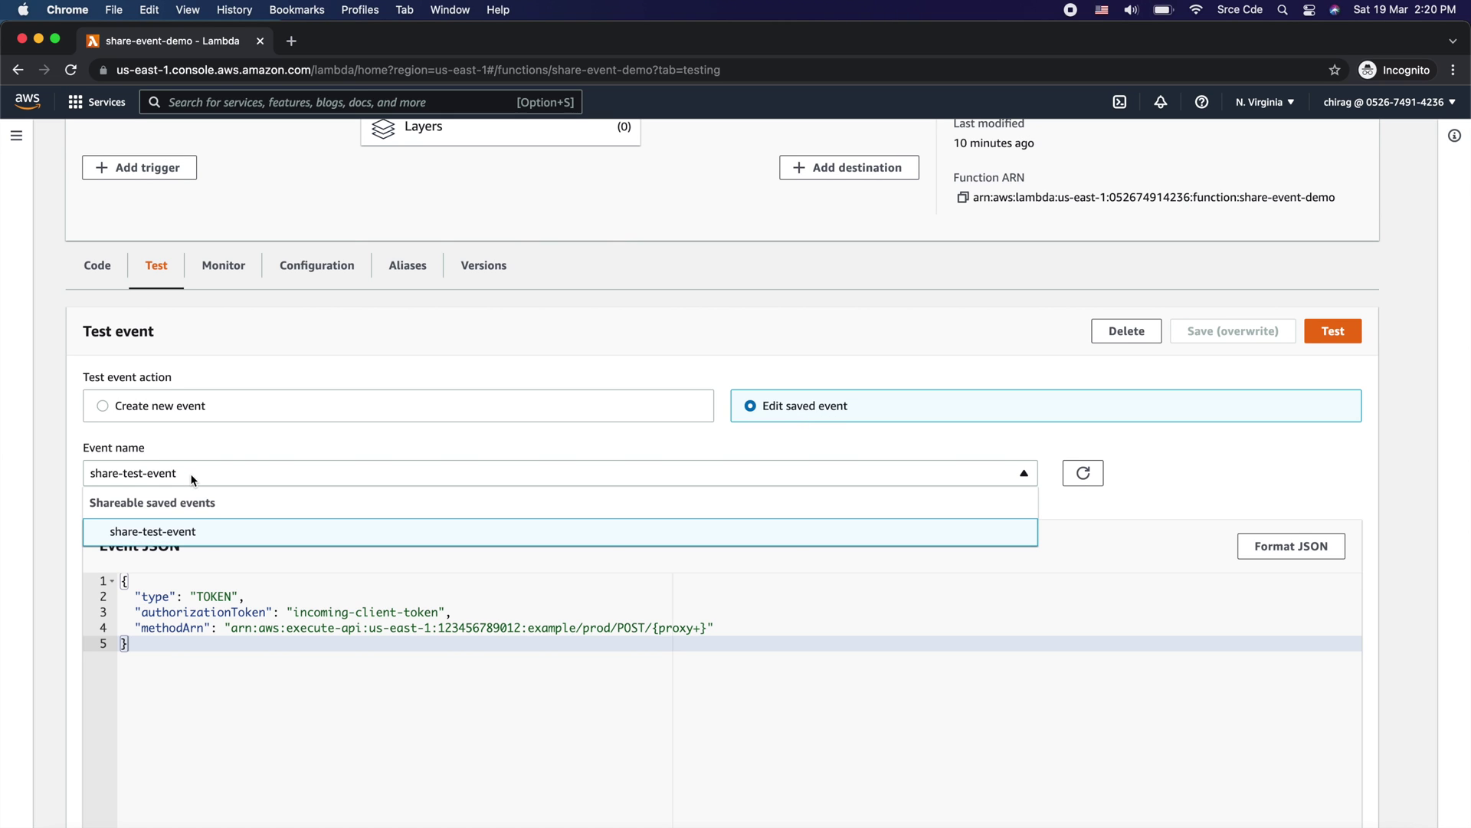
{"action": "left_click", "coordinate": [205, 534]}
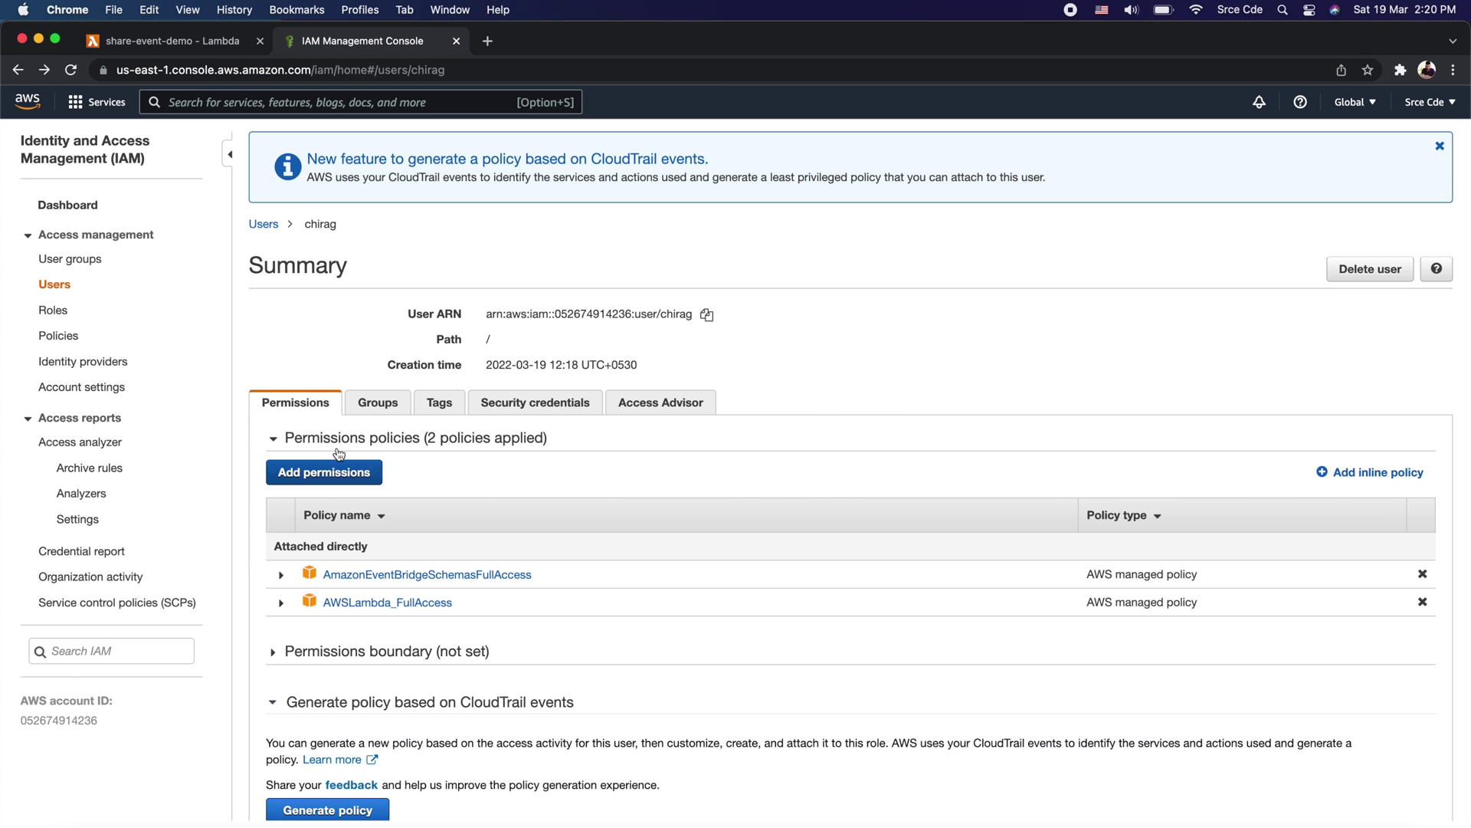
- Compare share-test-event in the account owner's Lambda session with the same event in the IAM user's session
{"action": "left_click", "coordinate": [176, 38]}
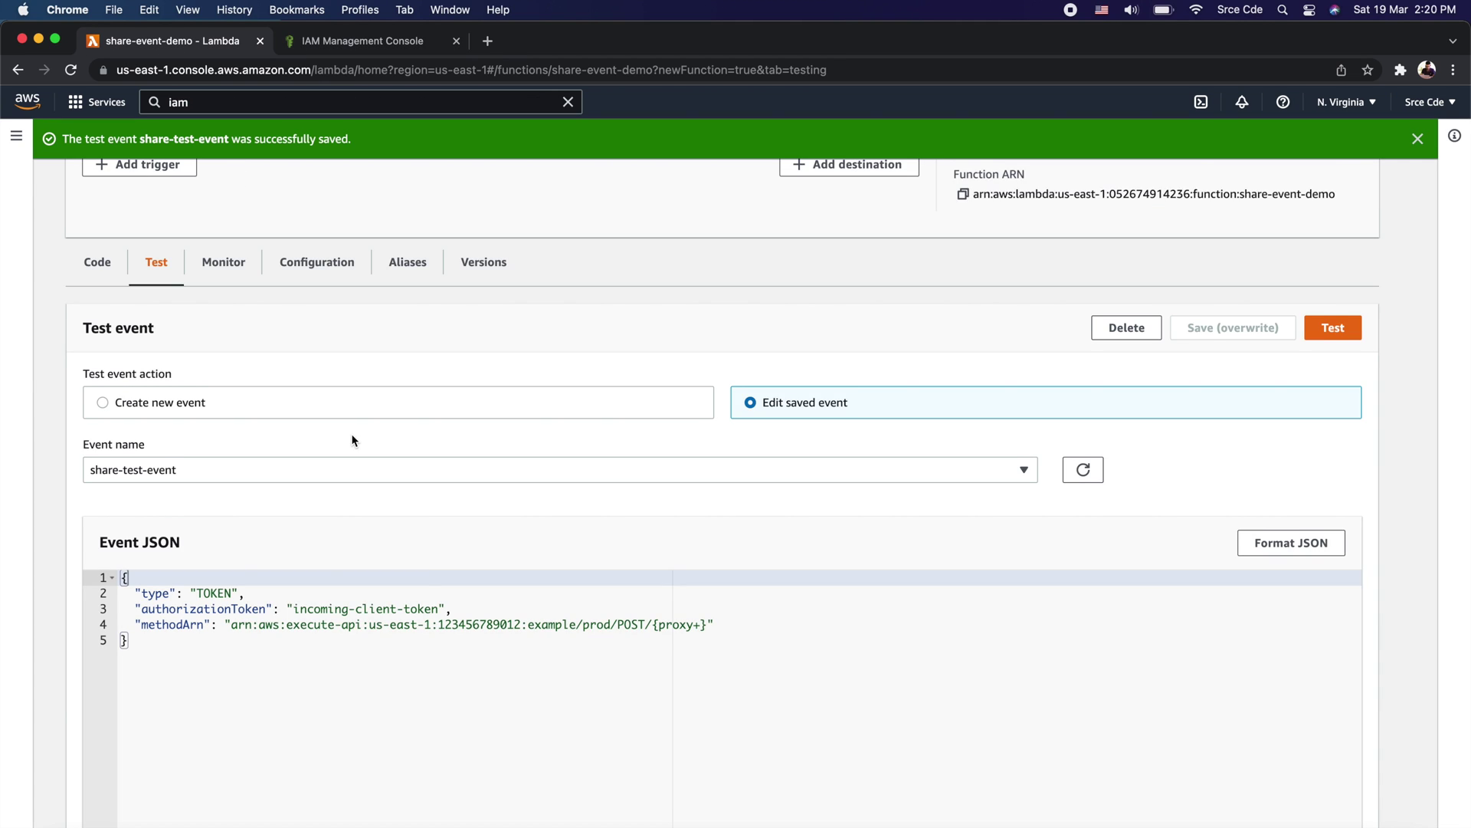
{"action": "scroll", "coordinate": [355, 437], "scroll_direction": "down", "scroll_amount": 2}
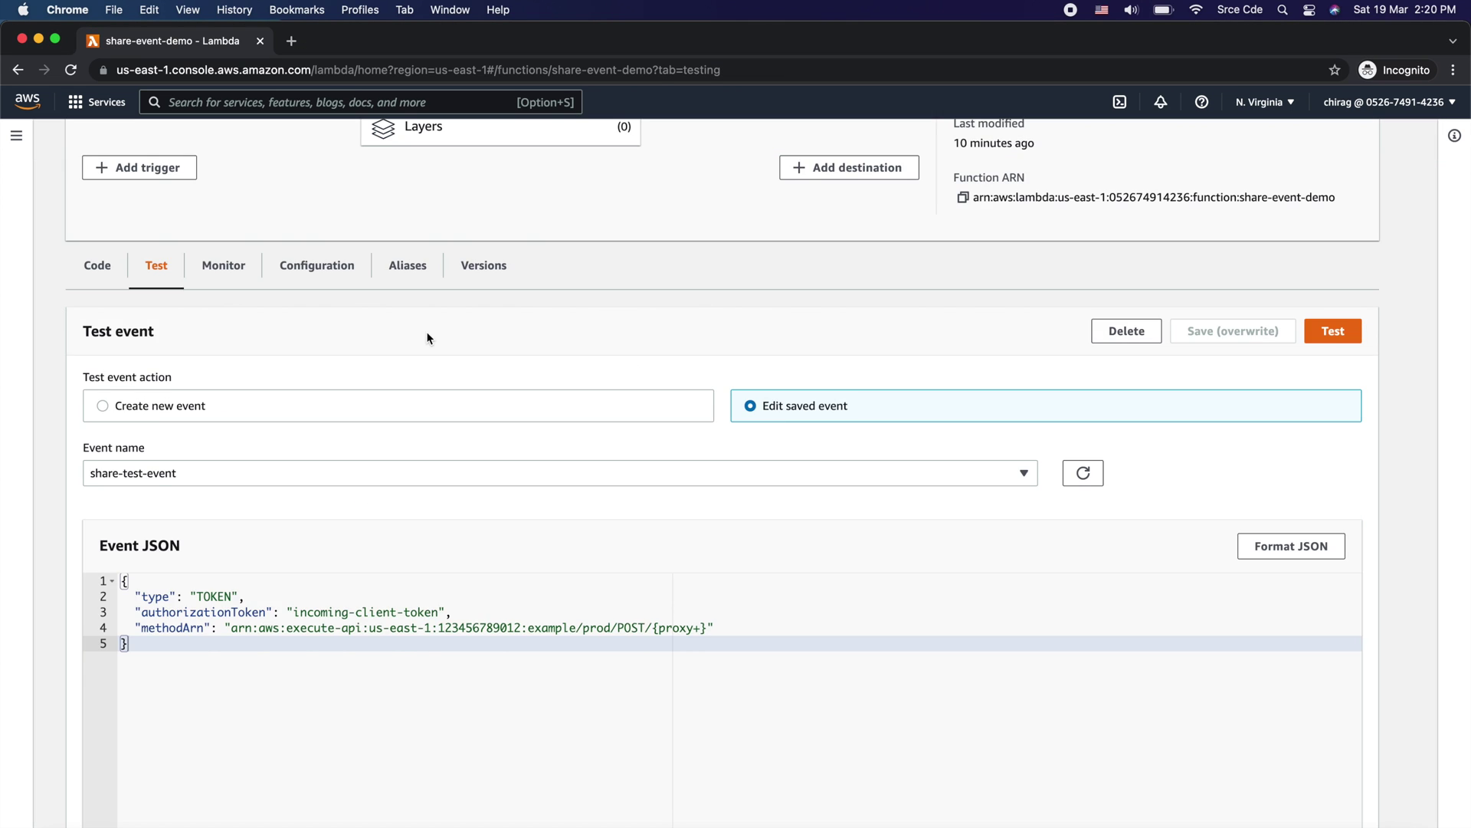
{"action": "scroll", "coordinate": [522, 322], "scroll_direction": "up", "scroll_amount": 4}
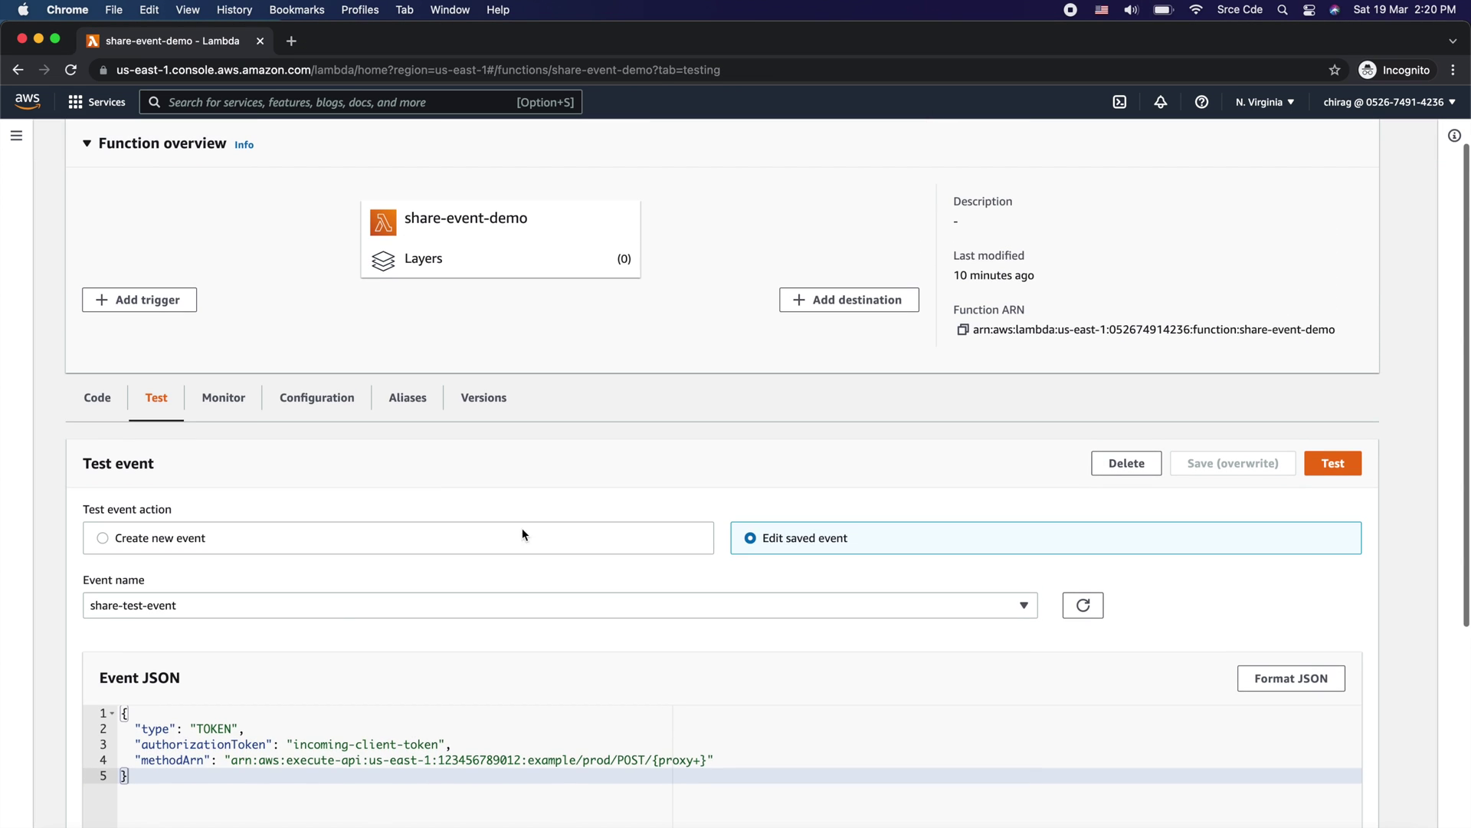
{"action": "scroll", "coordinate": [489, 457], "scroll_direction": "down", "scroll_amount": 3}
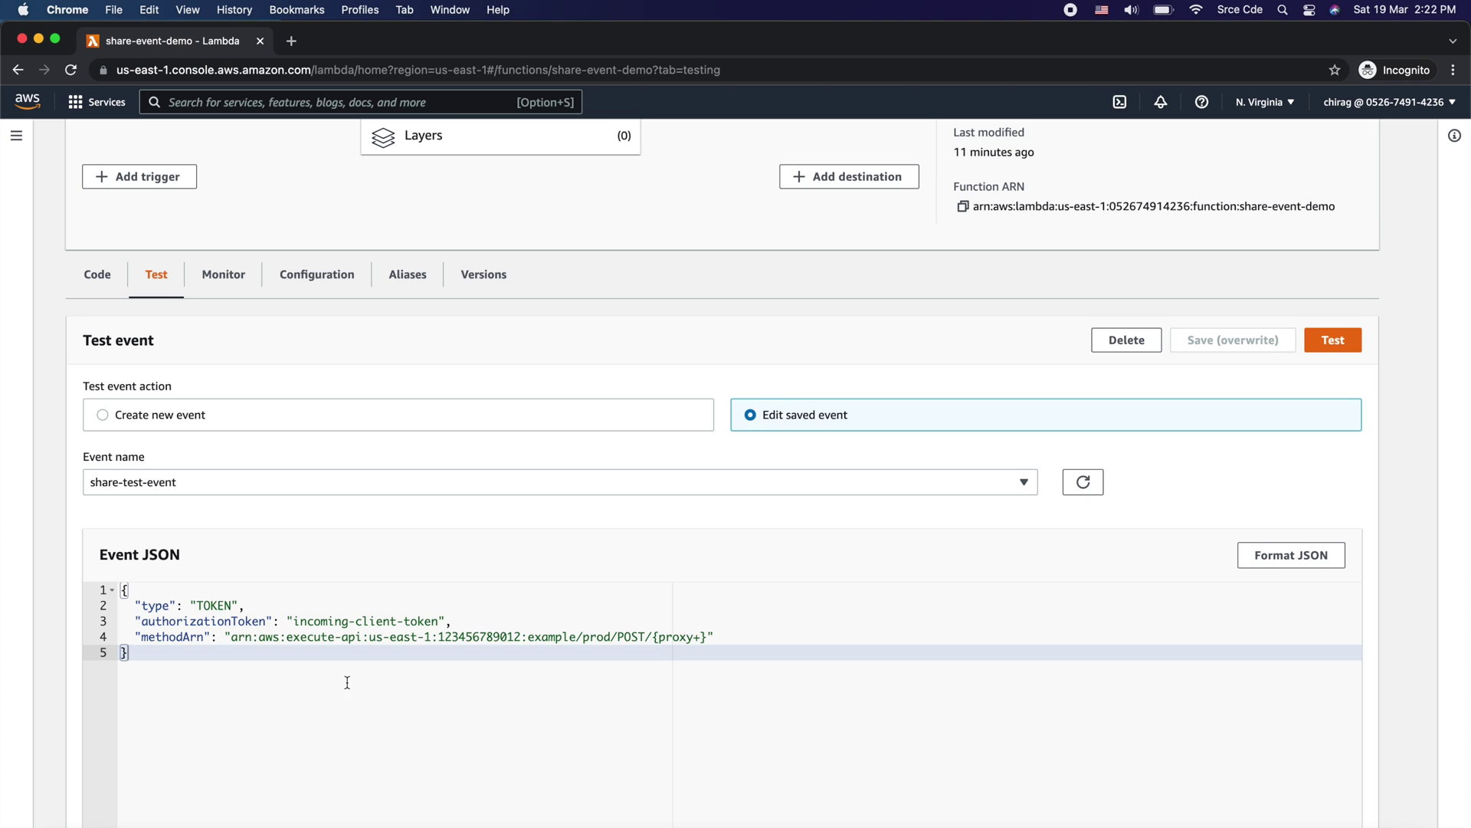
- Set the type value in share-test-event's JSON to "ACCESS" and save, overwriting the event
{"action": "double_click", "coordinate": [217, 603]}
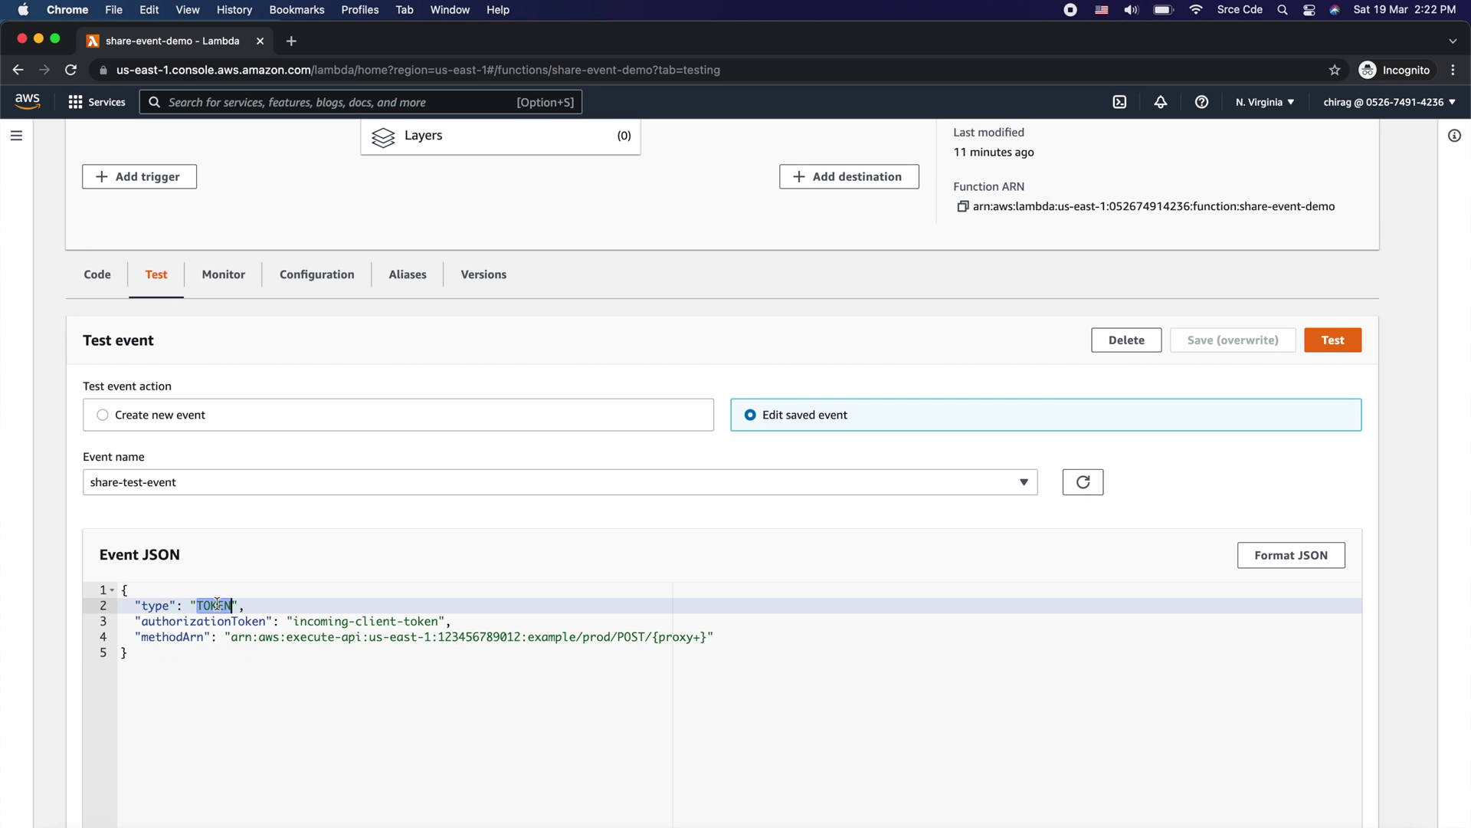
{"action": "type", "text": "ACCESS"}
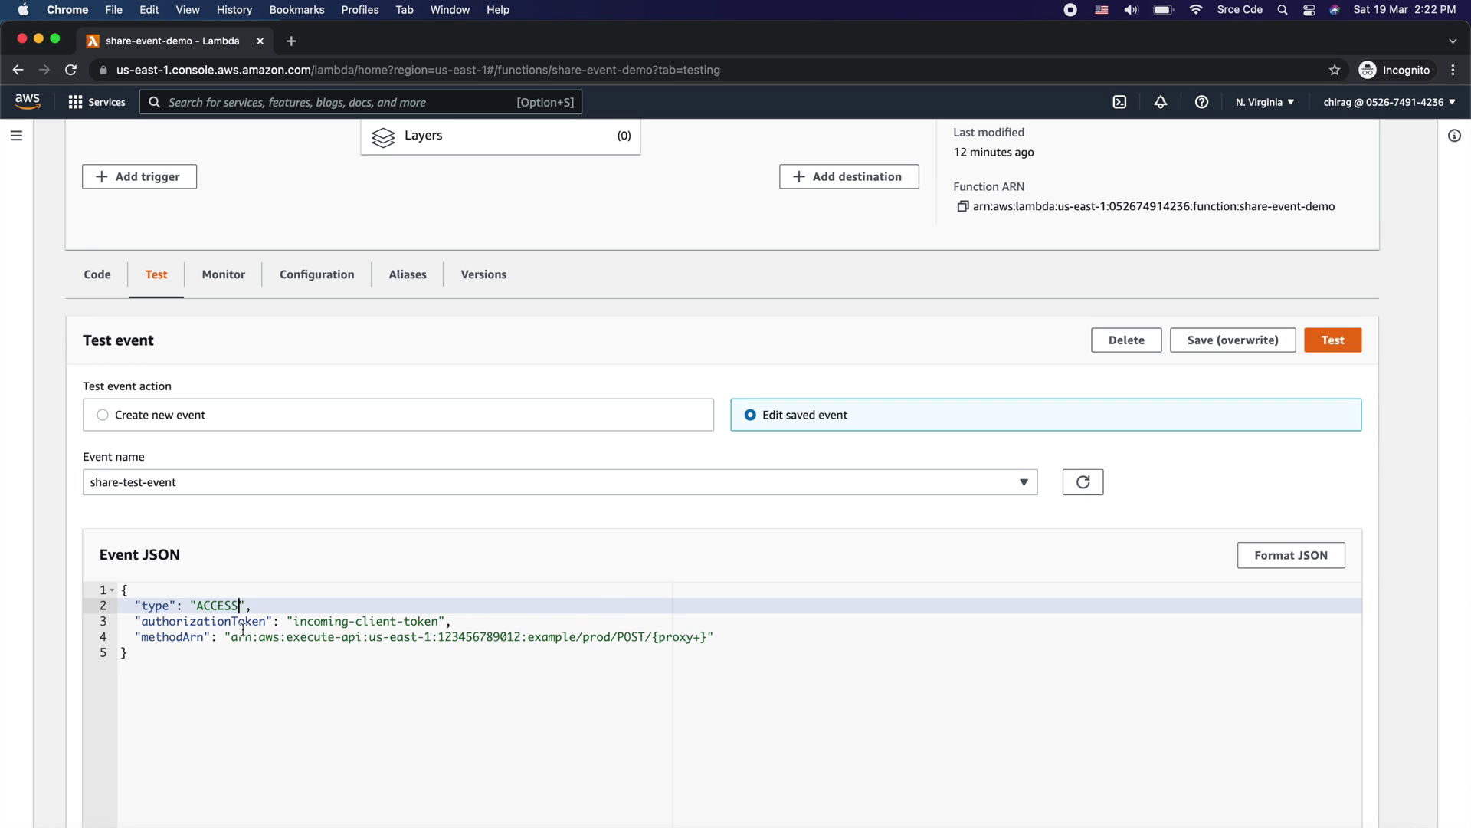
{"action": "left_click", "coordinate": [1215, 351]}
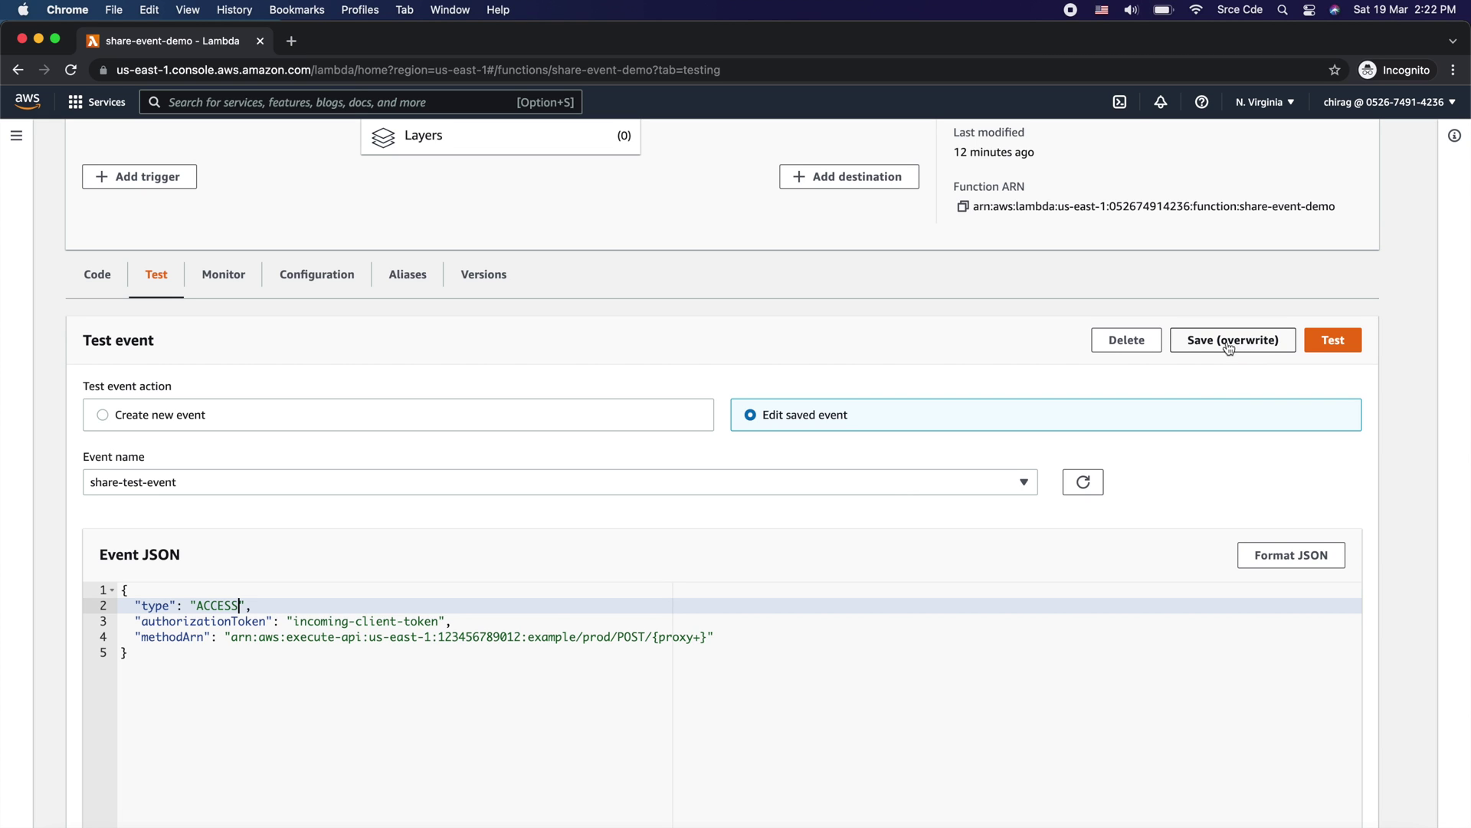
{"action": "left_click", "coordinate": [1247, 344]}
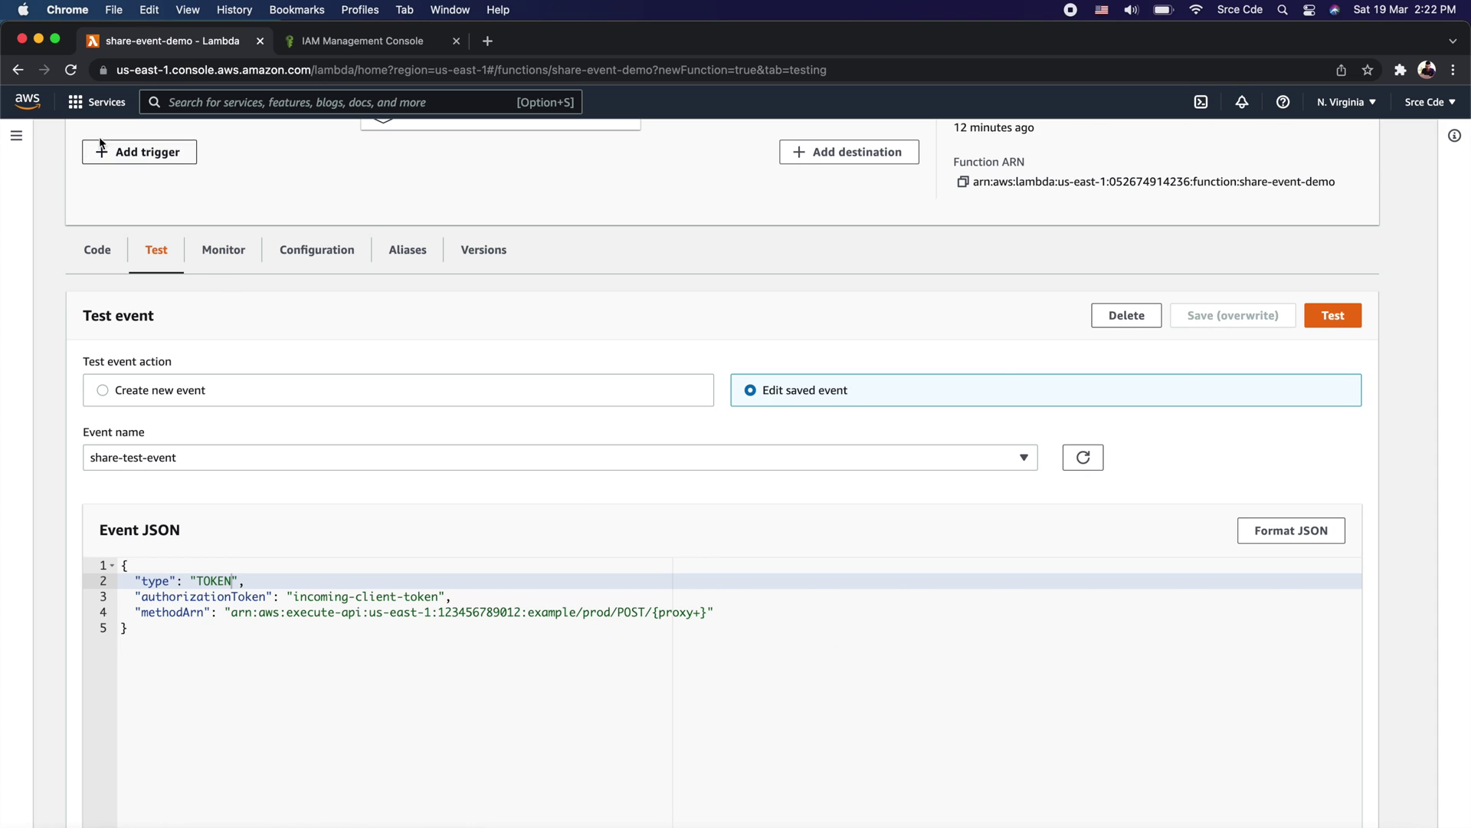
- Reload the function page in the account owner's session and check the type line of share-test-event's JSON
{"action": "left_click", "coordinate": [70, 71]}
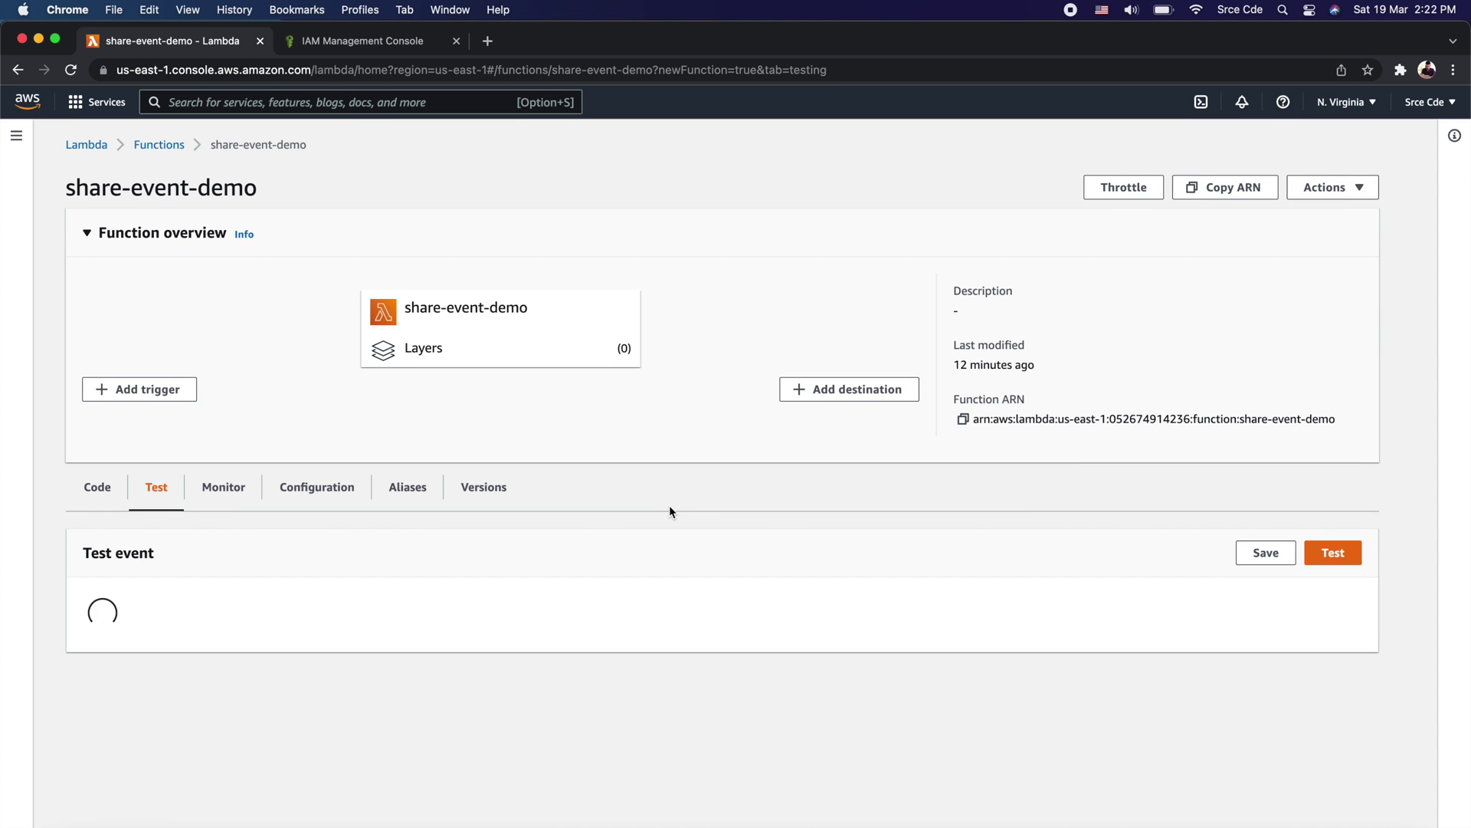
{"action": "scroll", "coordinate": [669, 504], "scroll_direction": "down", "scroll_amount": 4}
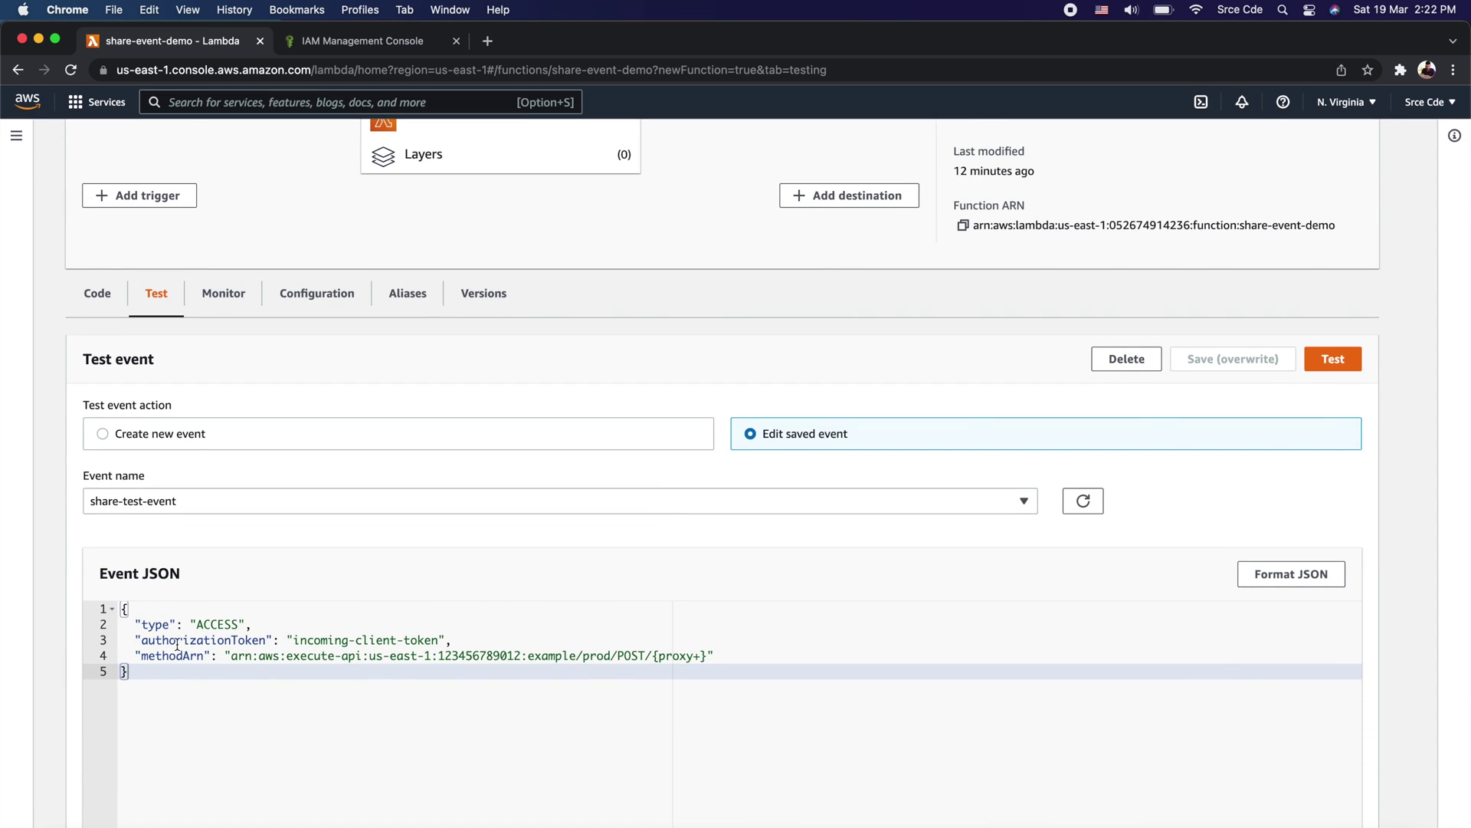
{"action": "left_click_drag", "start_coordinate": [137, 623], "coordinate": [255, 625]}
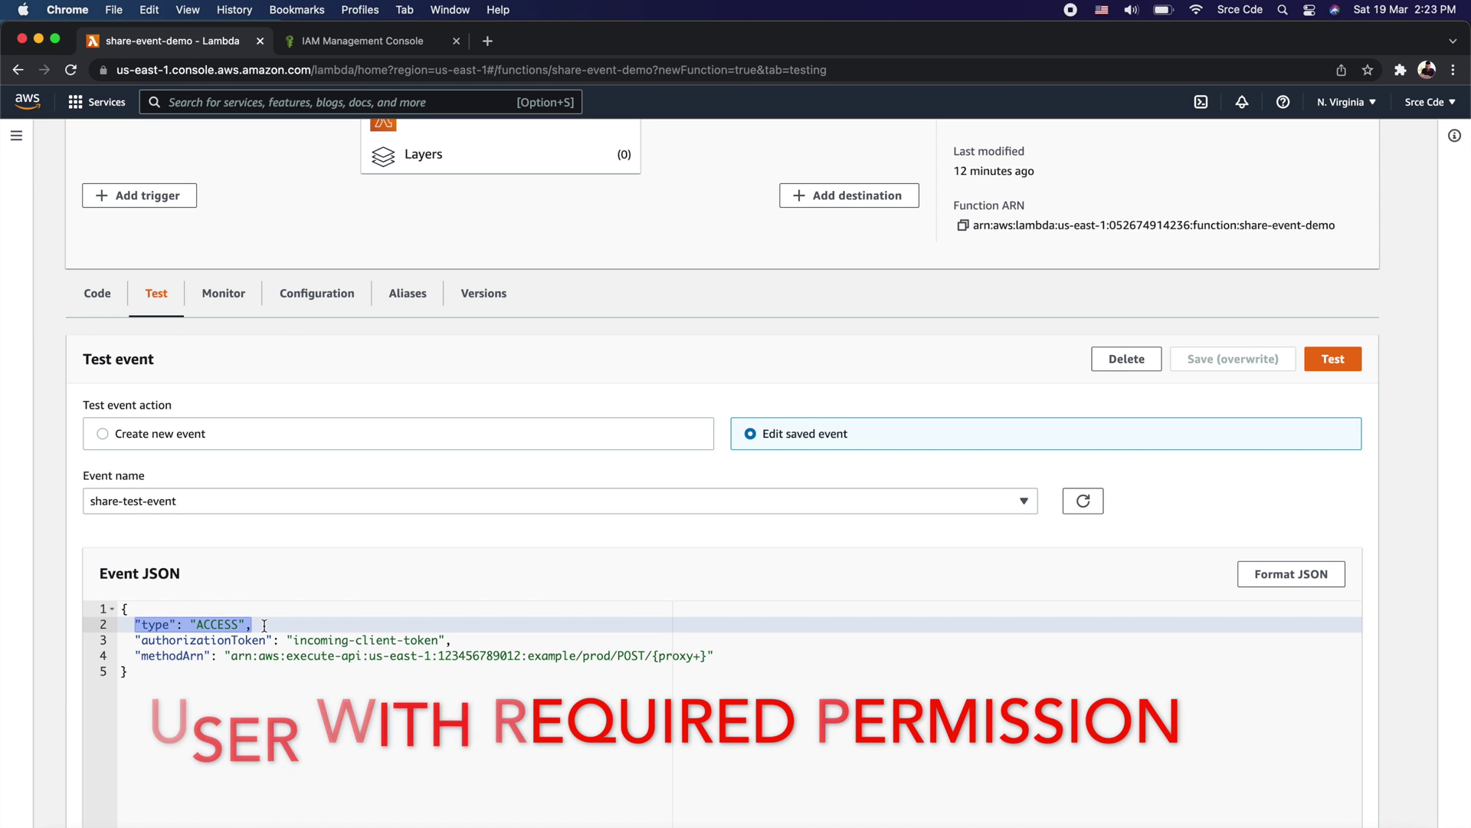
{"action": "left_click", "coordinate": [265, 625]}
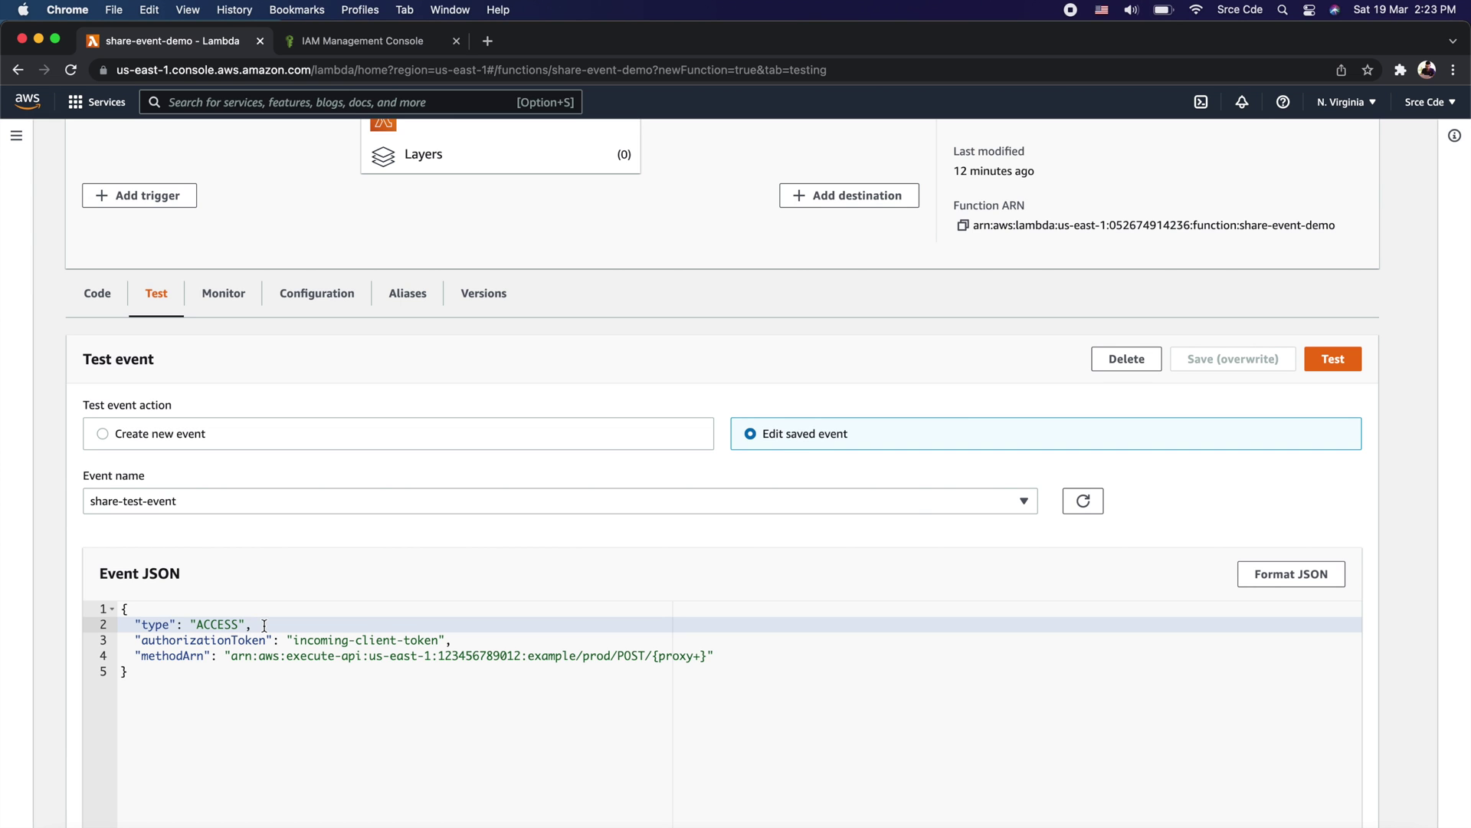
- Delete share-test-event from share-event-demo in the account owner's session, and reload the function page in the IAM user's session
{"action": "left_click", "coordinate": [1113, 363]}
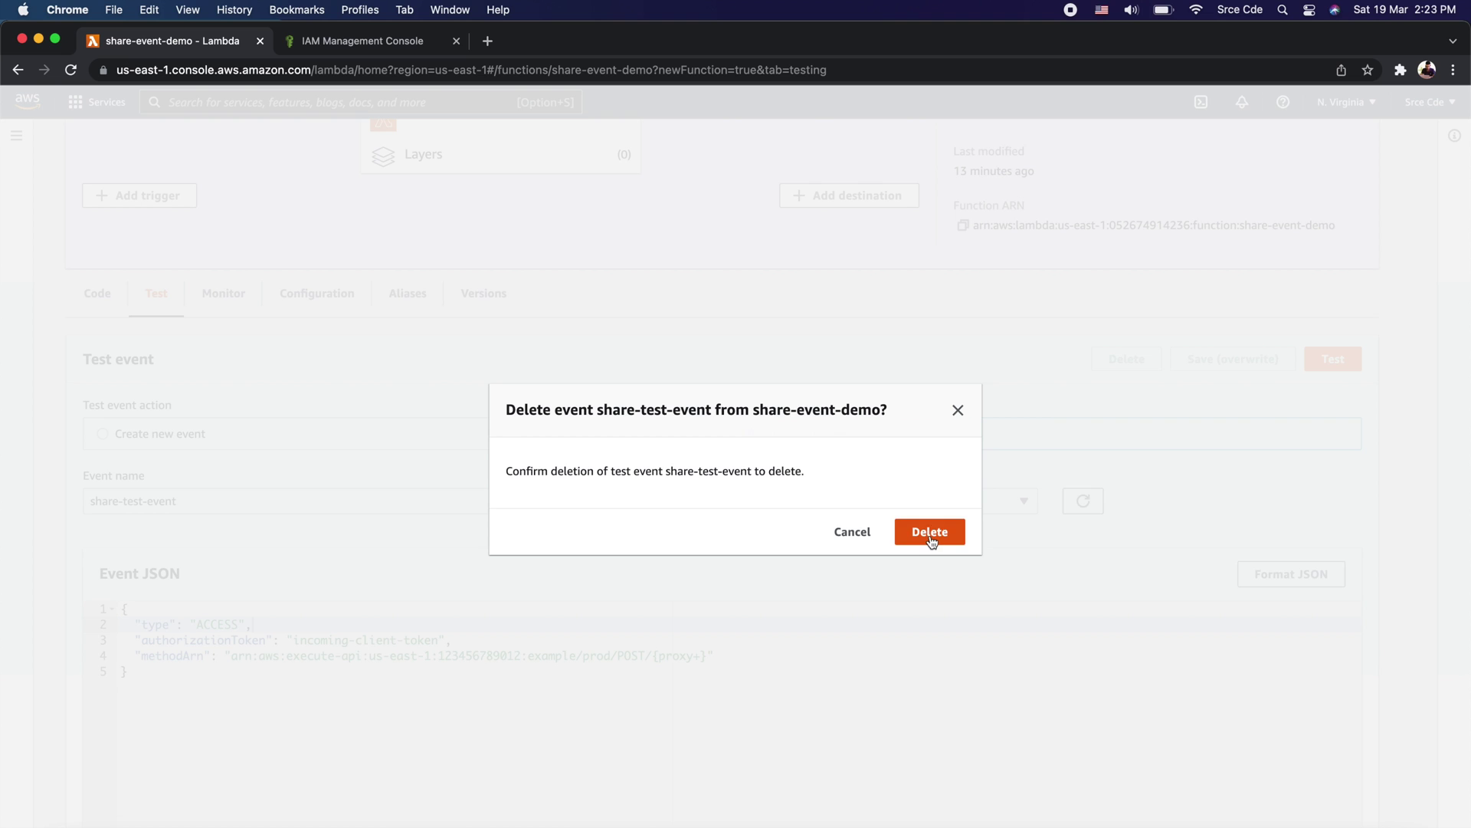
{"action": "left_click", "coordinate": [930, 534]}
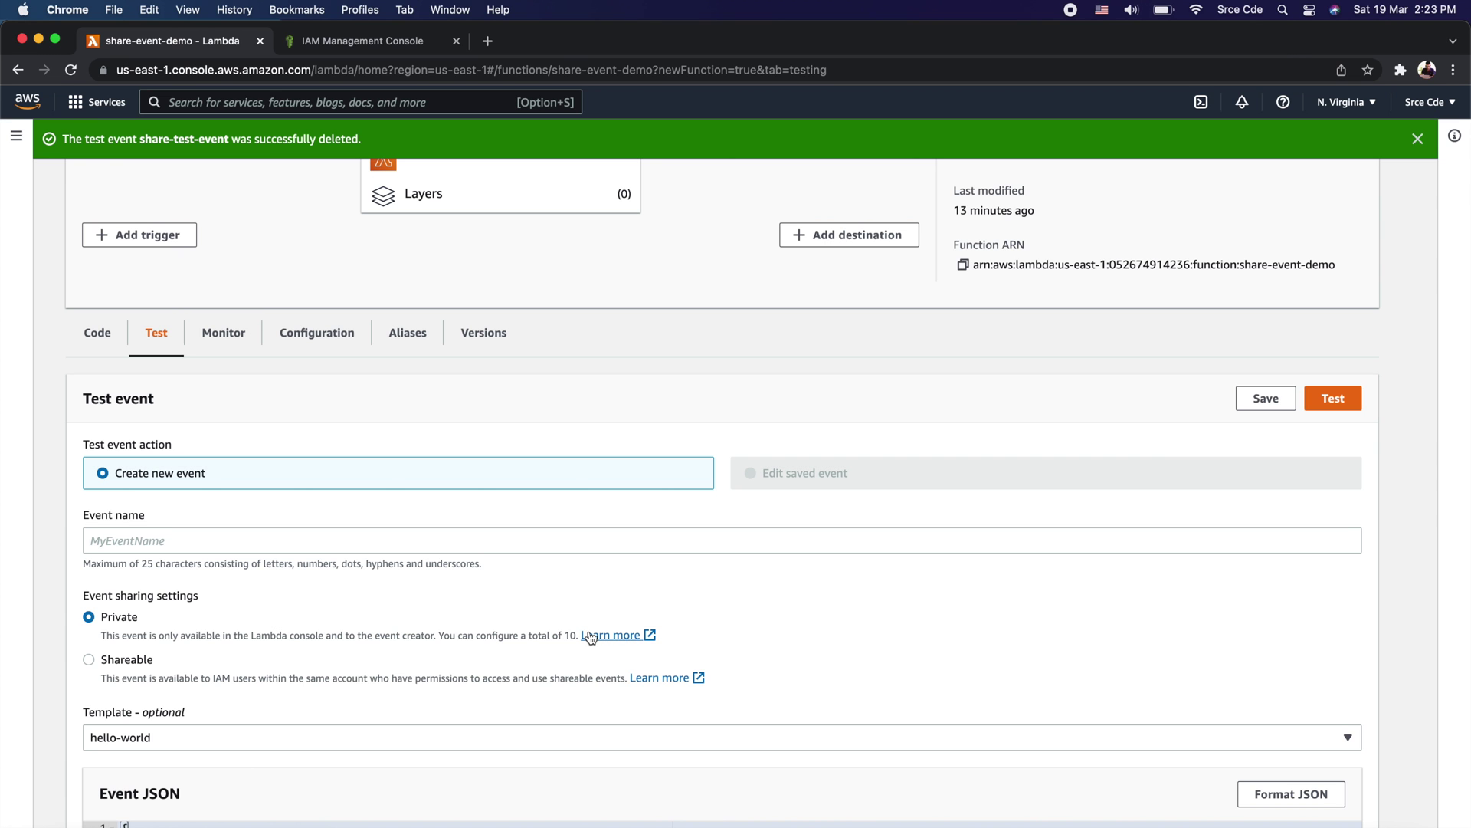
{"action": "scroll", "coordinate": [591, 637], "scroll_direction": "down", "scroll_amount": 3}
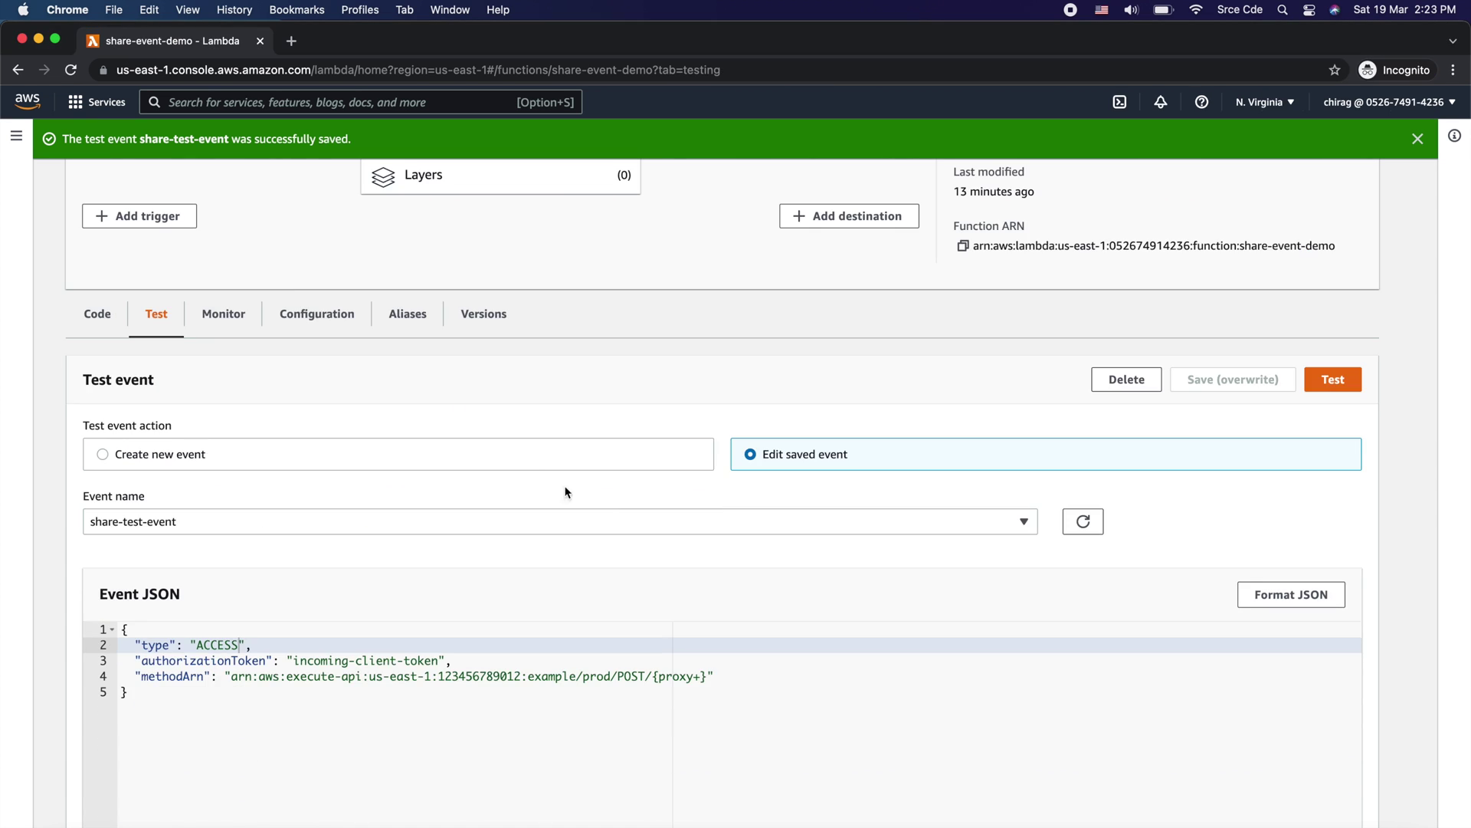
{"action": "key", "text": "super+r"}
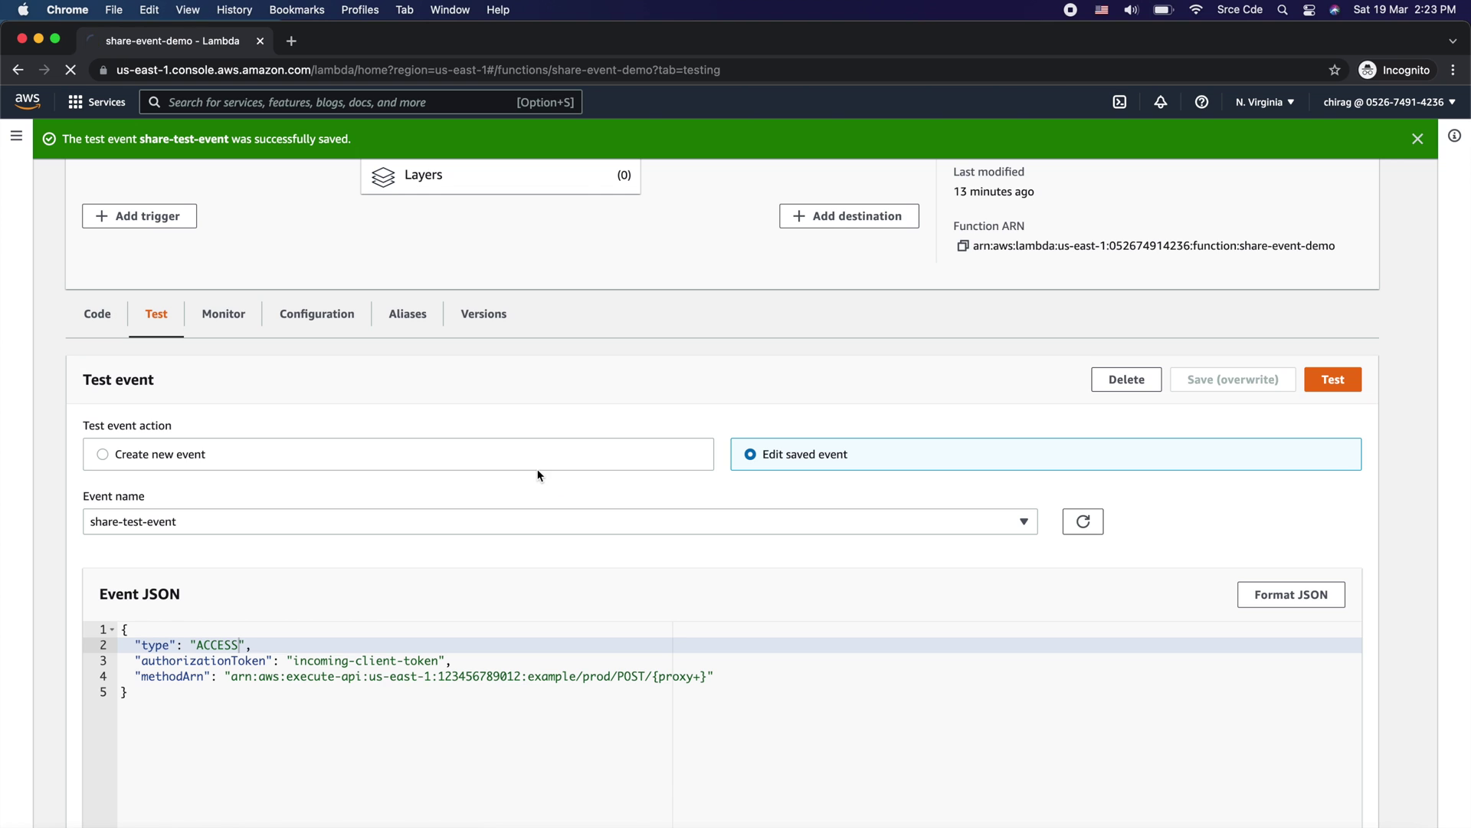